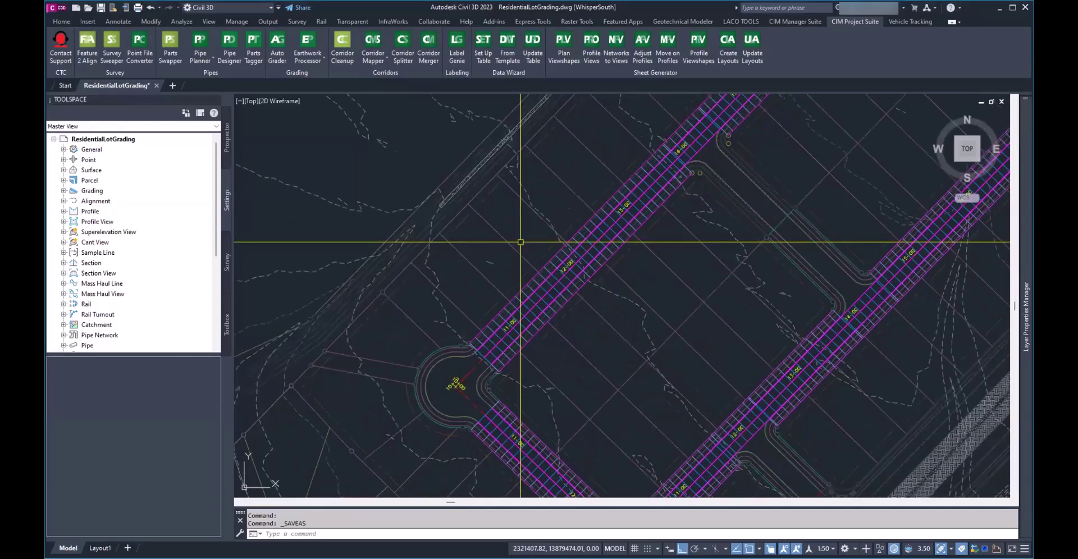
Examine the residential lots and the corridors beside them, from the cul-de-sac out to the whole subdivision.
mouse_move(521, 242)
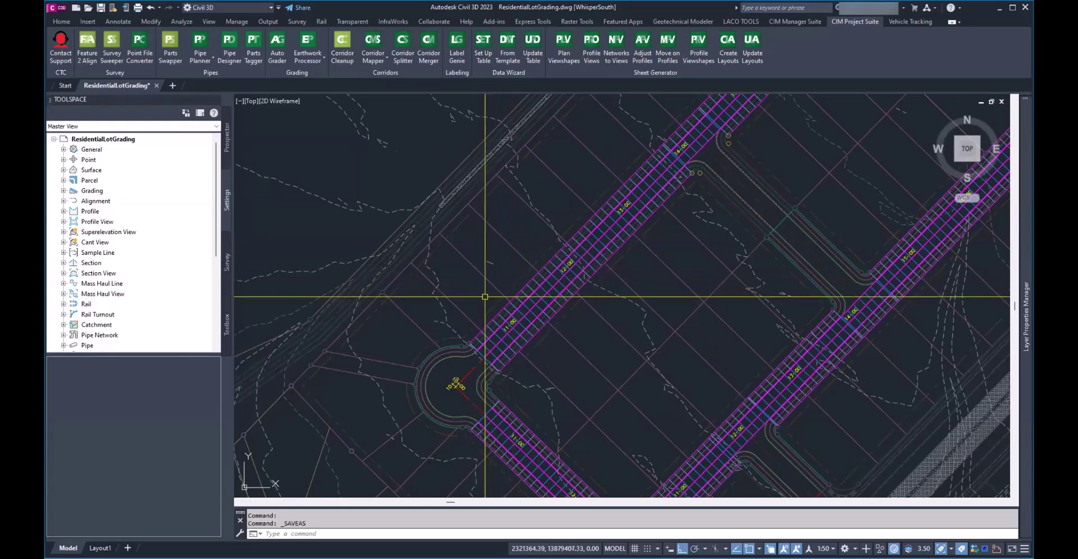
mouse_move(484, 296)
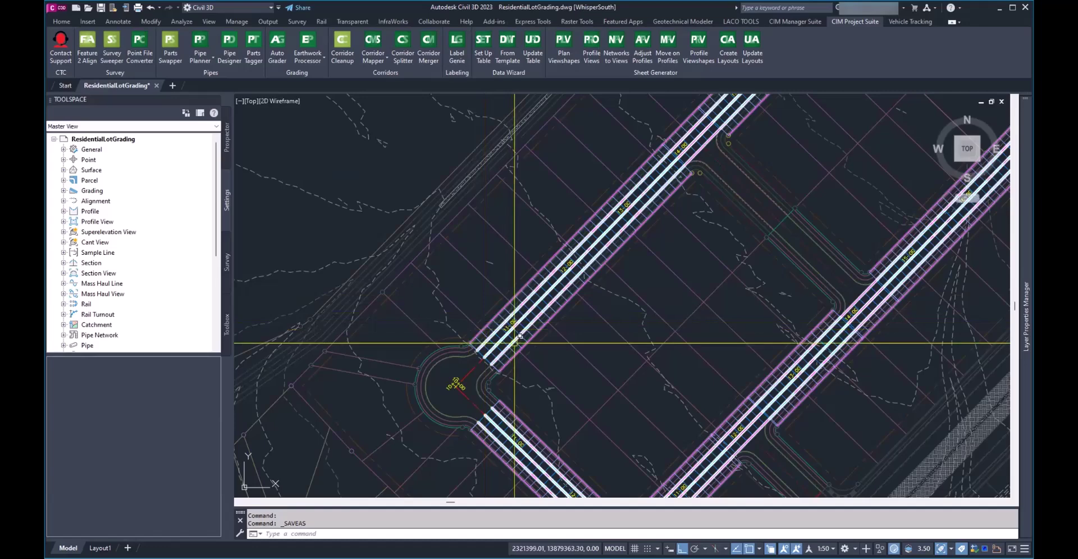
scroll(466, 318, down, 3)
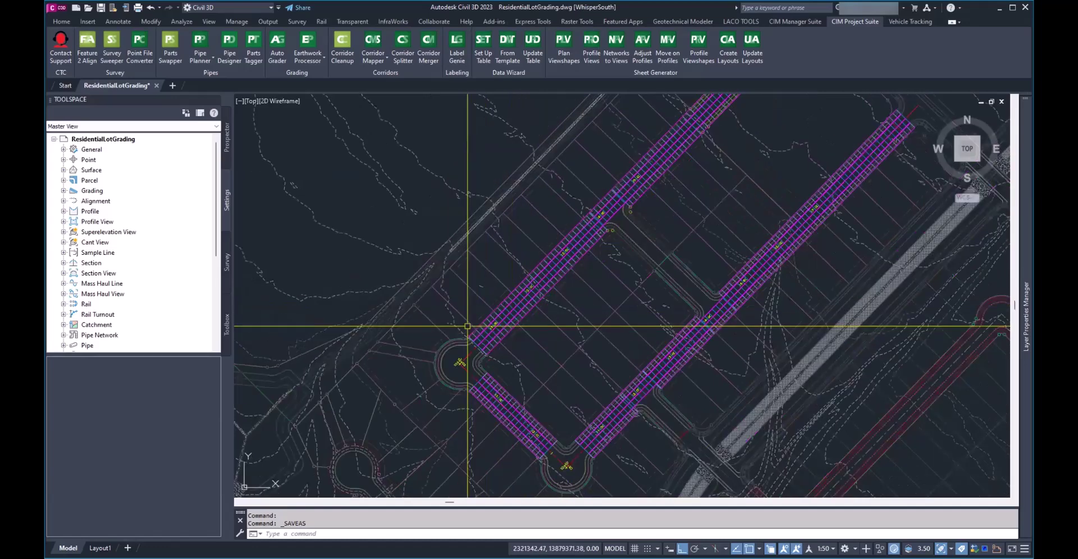
middle_drag(444, 323, 370, 424)
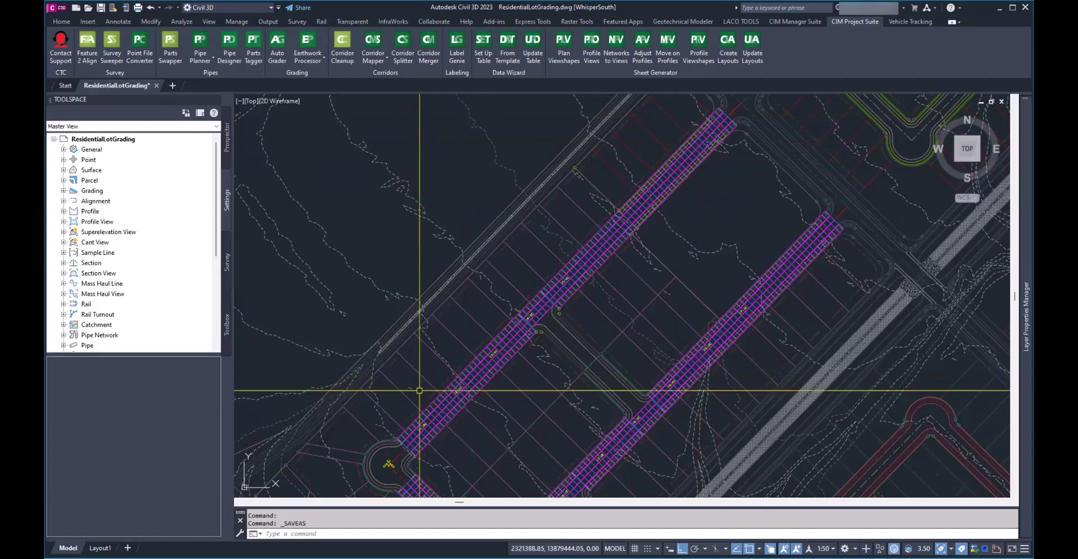
middle_drag(410, 394, 424, 375)
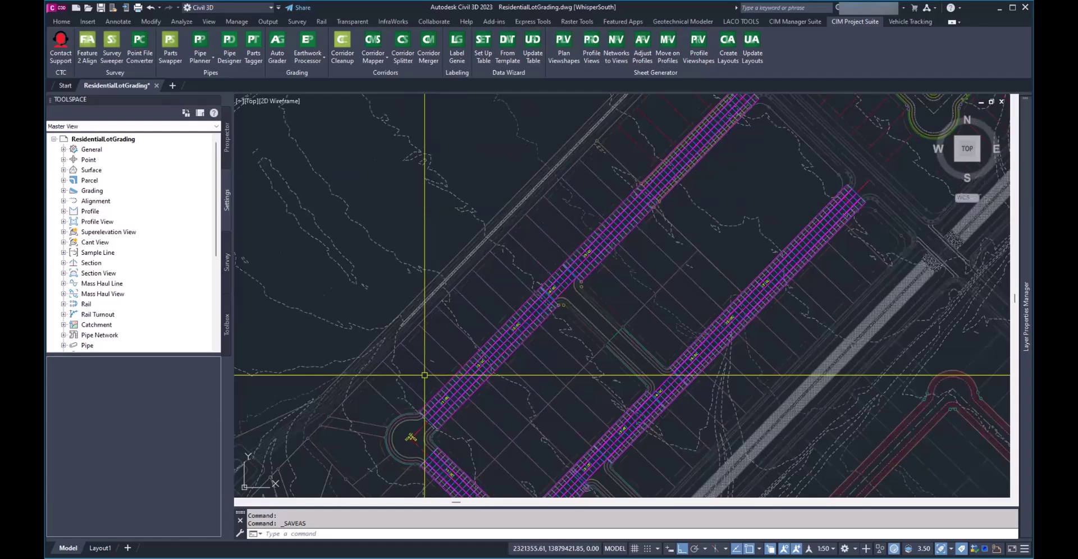
scroll(425, 375, up, 3)
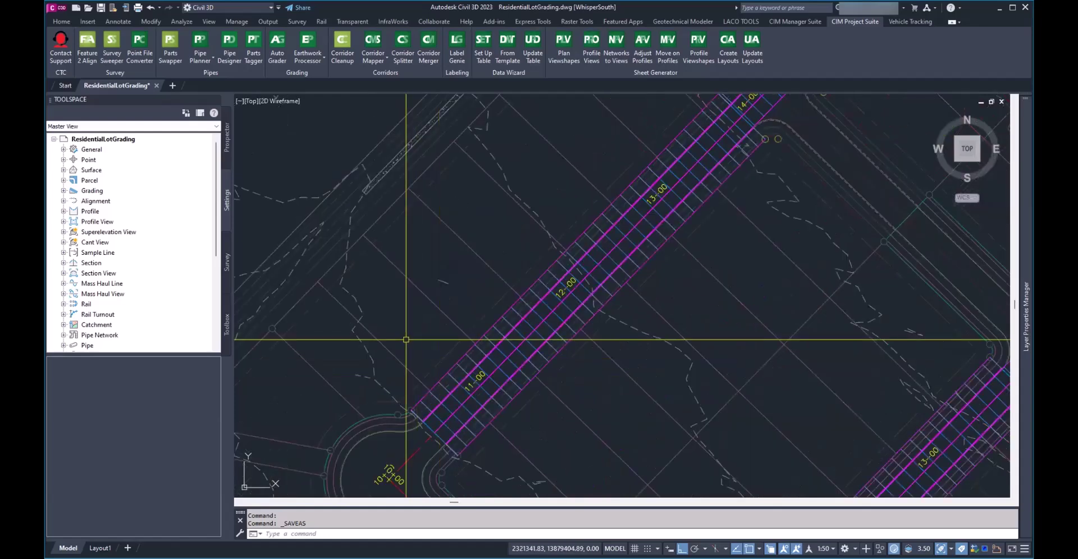
scroll(407, 339, down, 2)
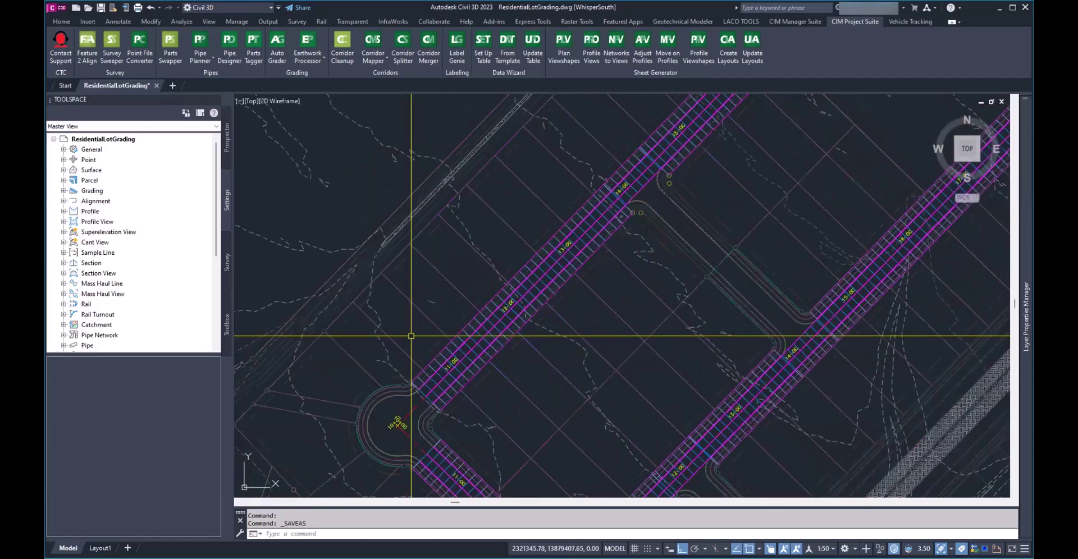
middle_drag(411, 336, 380, 392)
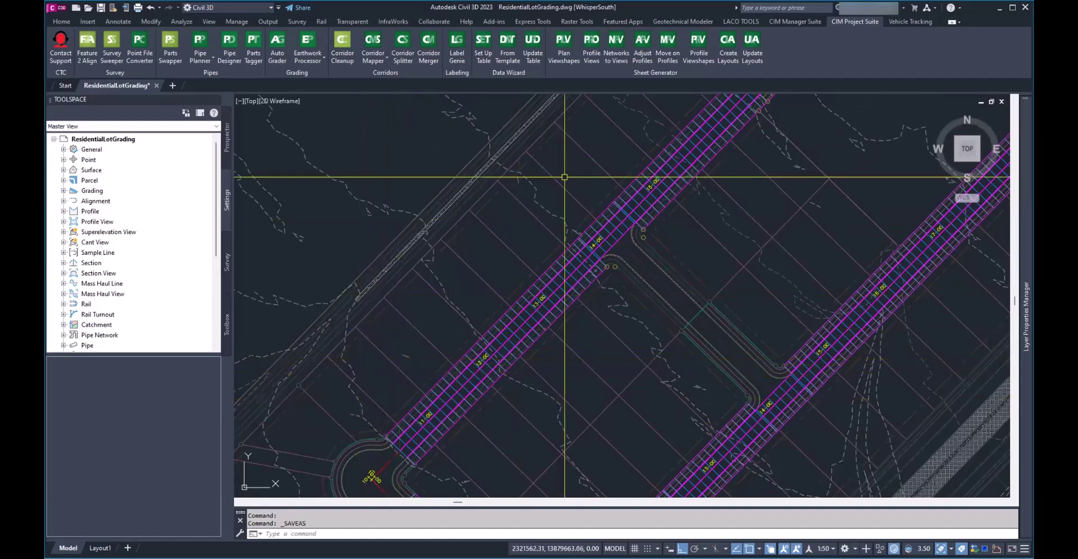
scroll(576, 236, down, 5)
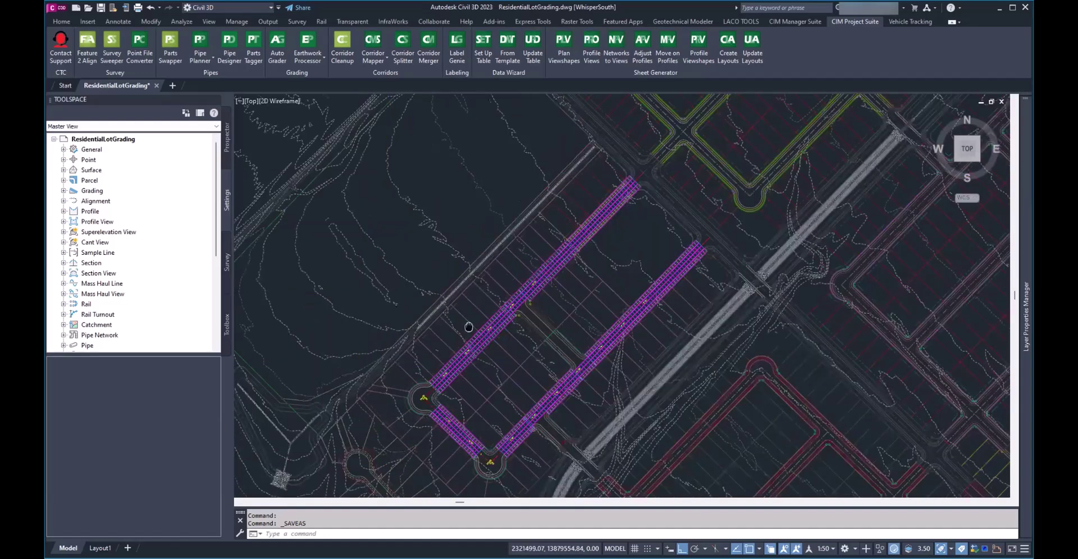
scroll(469, 326, down, 5)
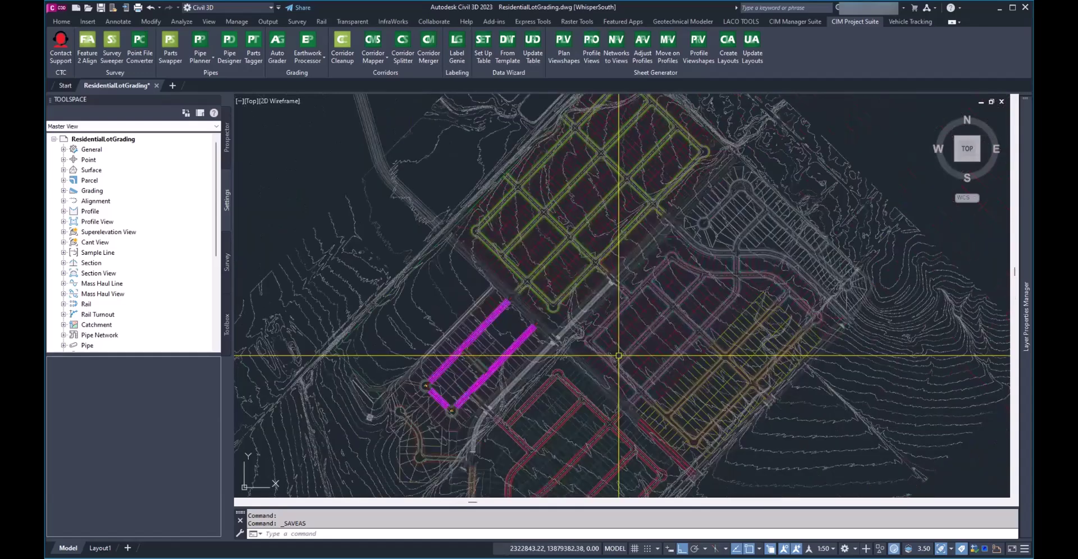
scroll(432, 370, up, 6)
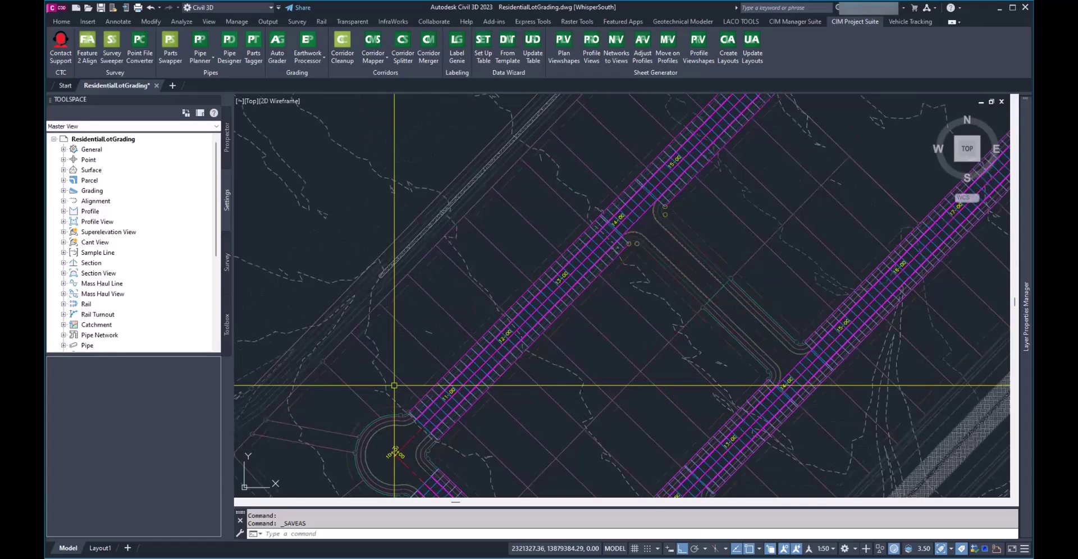
Inspect the lots along the corridor near stations 11+00 to 13+00, next to the cul-de-sac.
middle_drag(404, 372, 383, 406)
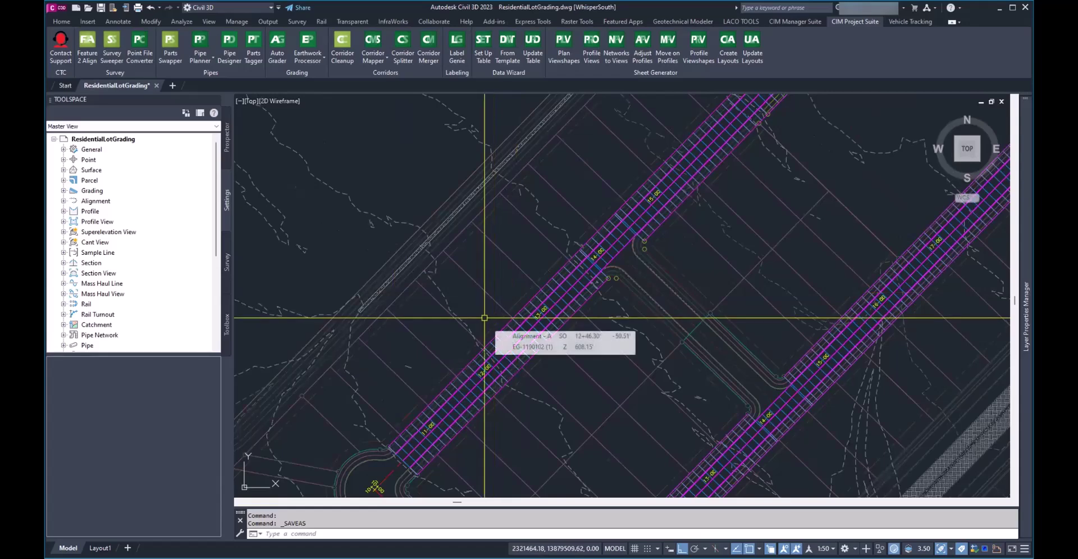
middle_drag(396, 407, 438, 366)
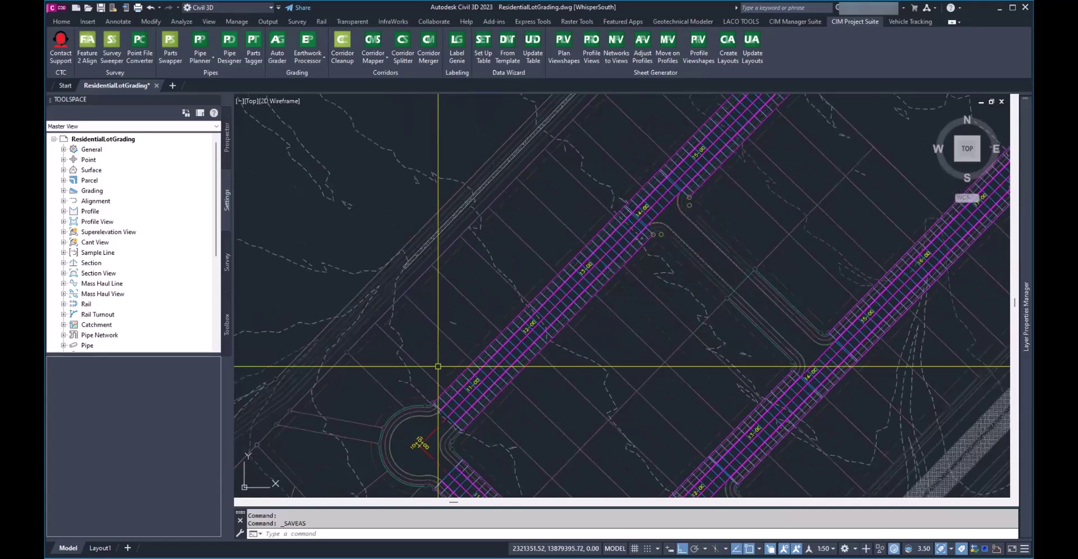
scroll(433, 359, up, 2)
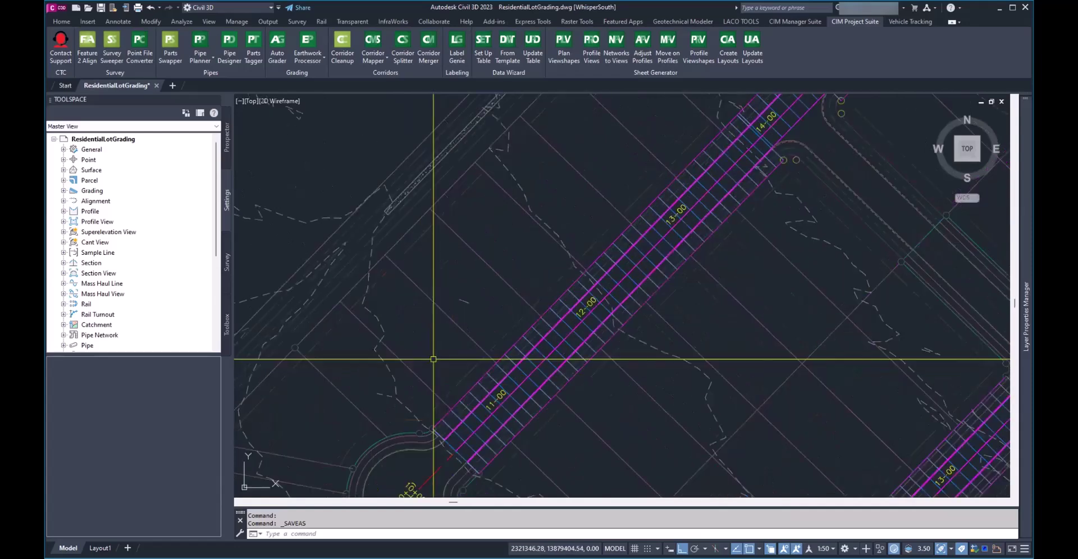
middle_drag(434, 359, 447, 352)
scroll(455, 344, up, 4)
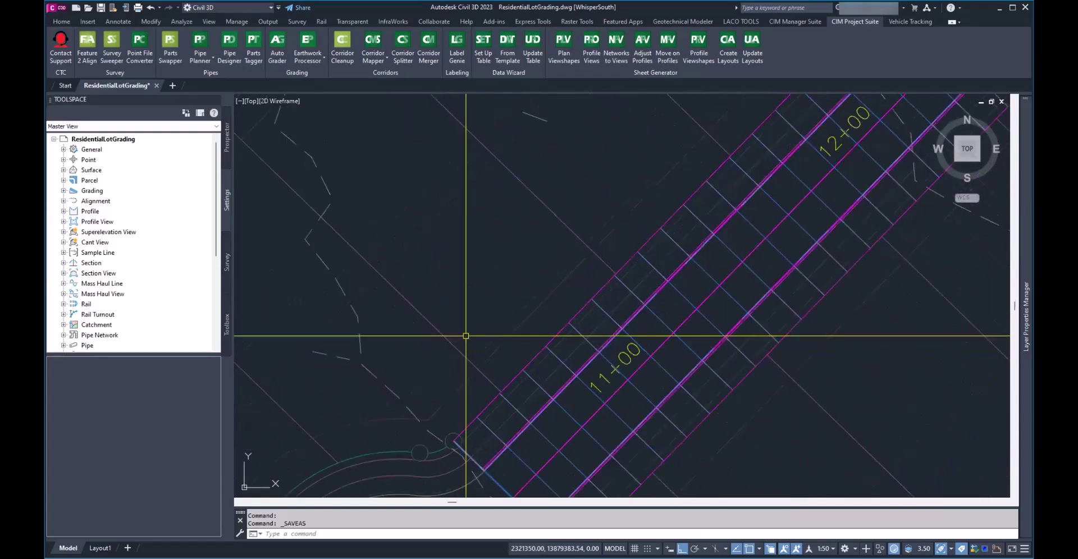
scroll(480, 341, down, 2)
scroll(474, 343, down, 2)
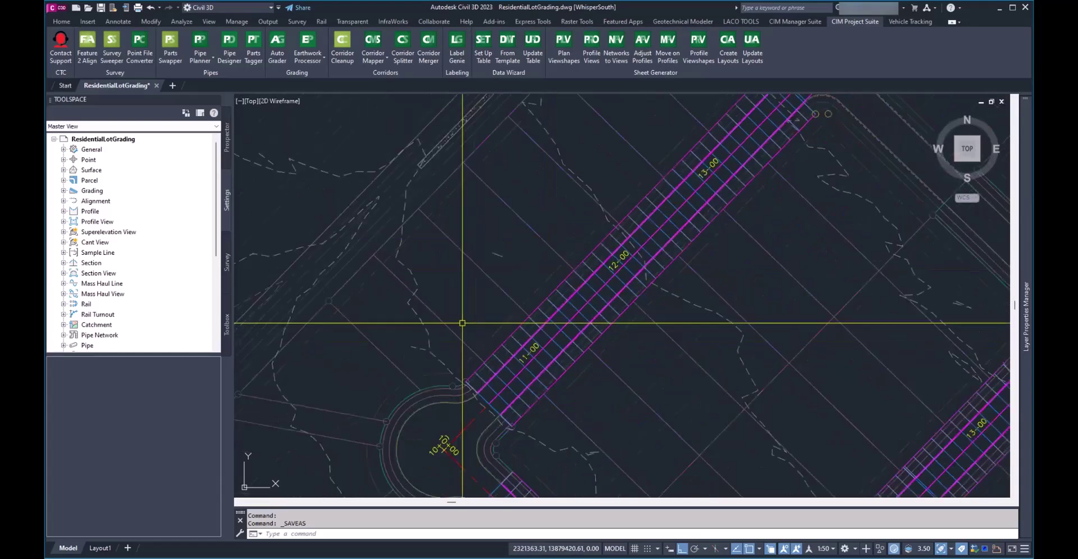
scroll(462, 323, up, 2)
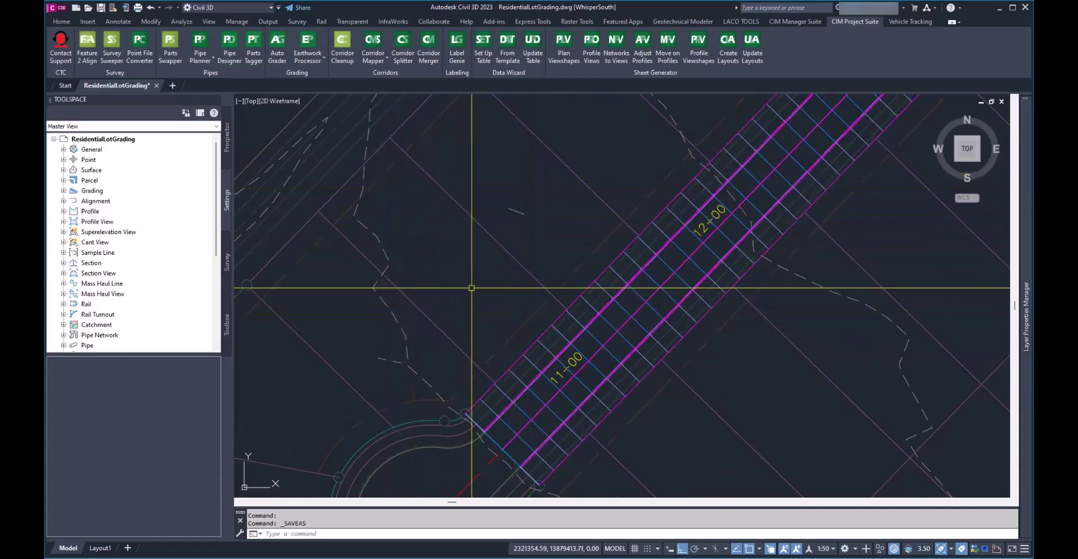
scroll(457, 281, down, 3)
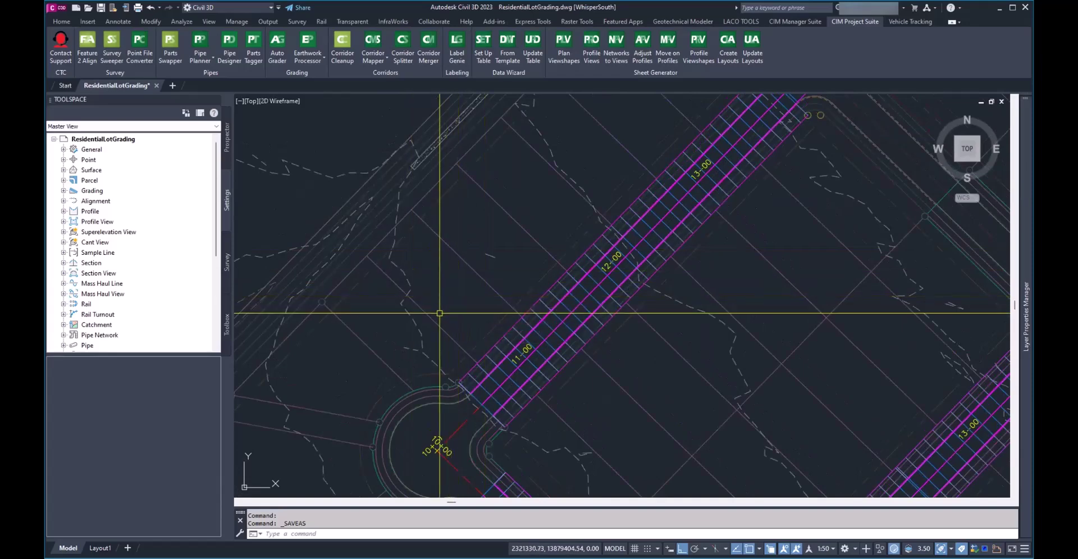
scroll(451, 284, down, 3)
scroll(536, 245, down, 2)
middle_drag(536, 245, 438, 352)
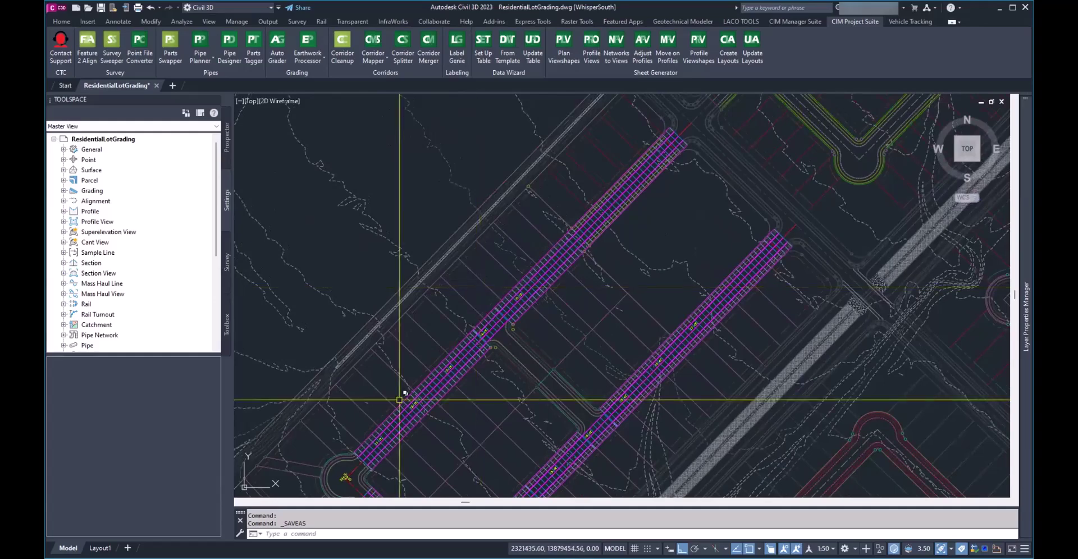
middle_drag(356, 421, 359, 416)
scroll(387, 385, up, 2)
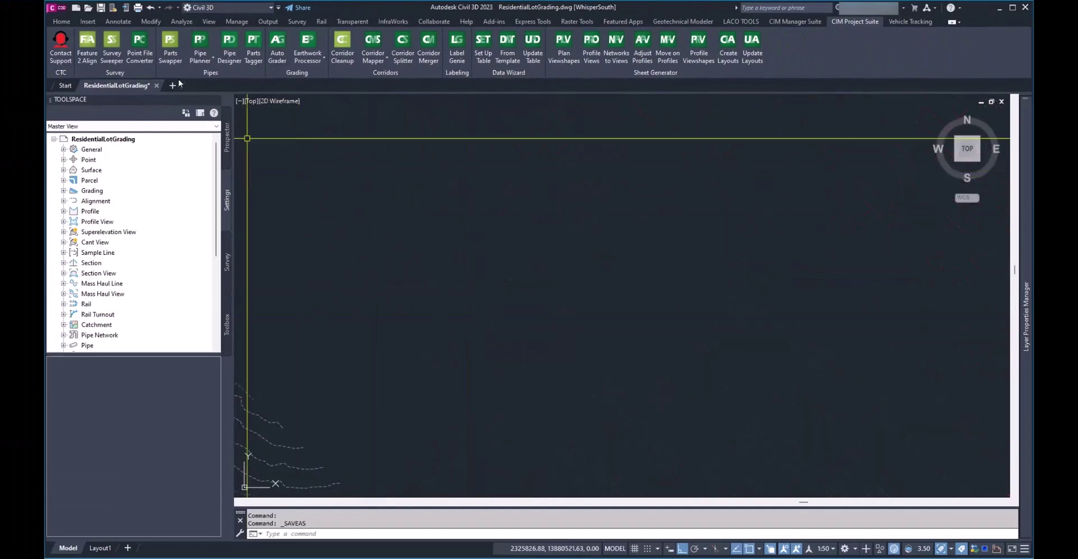
Start a feature line in Site 1 in the empty area beyond the site at elevation 0, with a first 70' segment southward at grade 0.
click(72, 22)
click(265, 49)
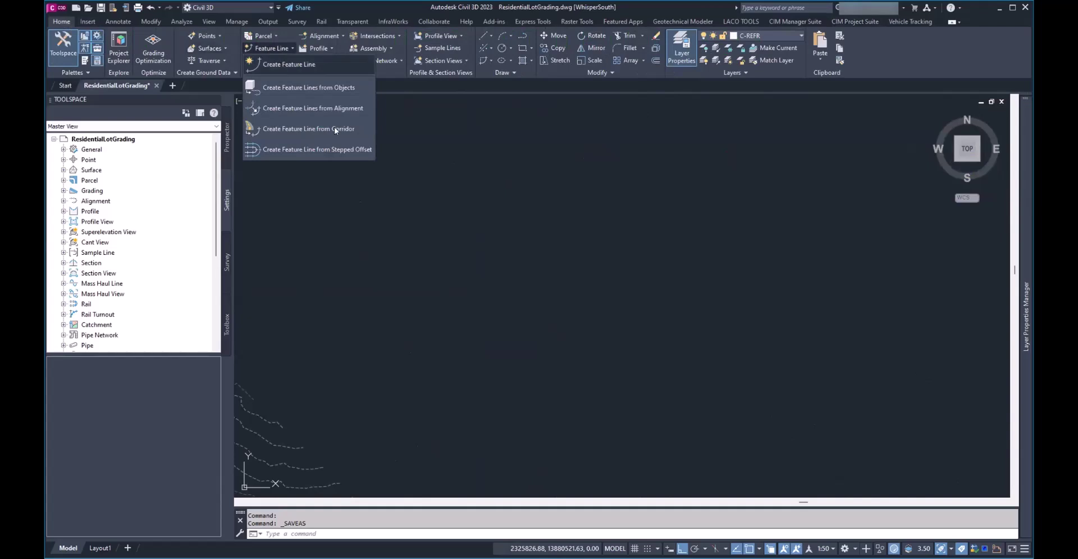
click(289, 64)
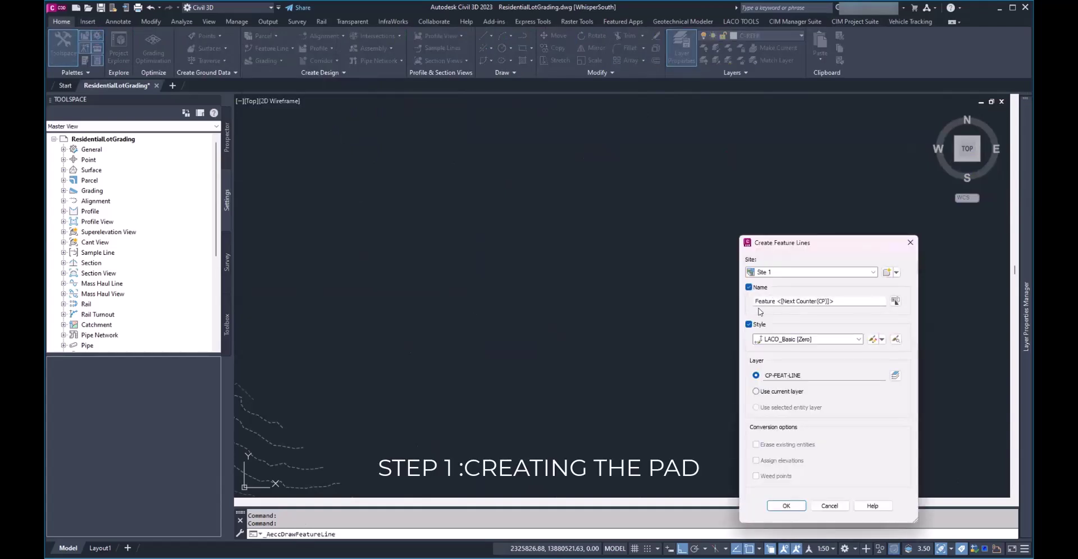
click(786, 507)
click(508, 260)
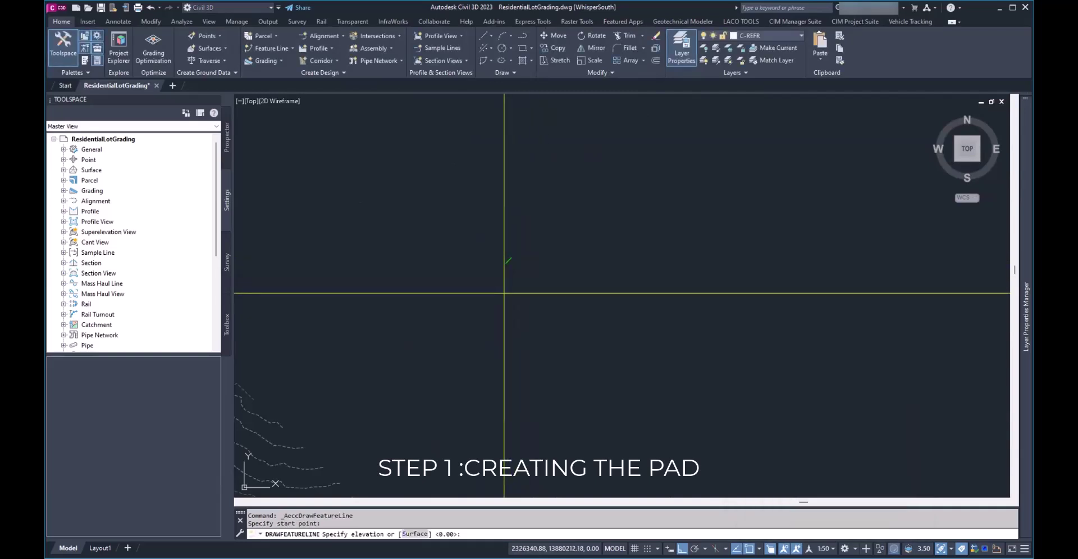
key(Return)
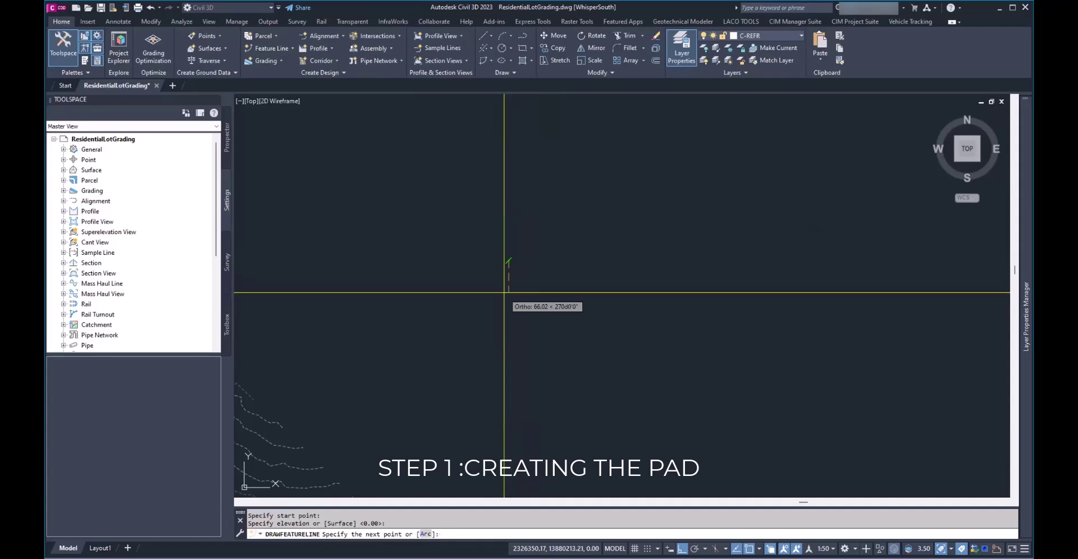
text(70)
key(Return)
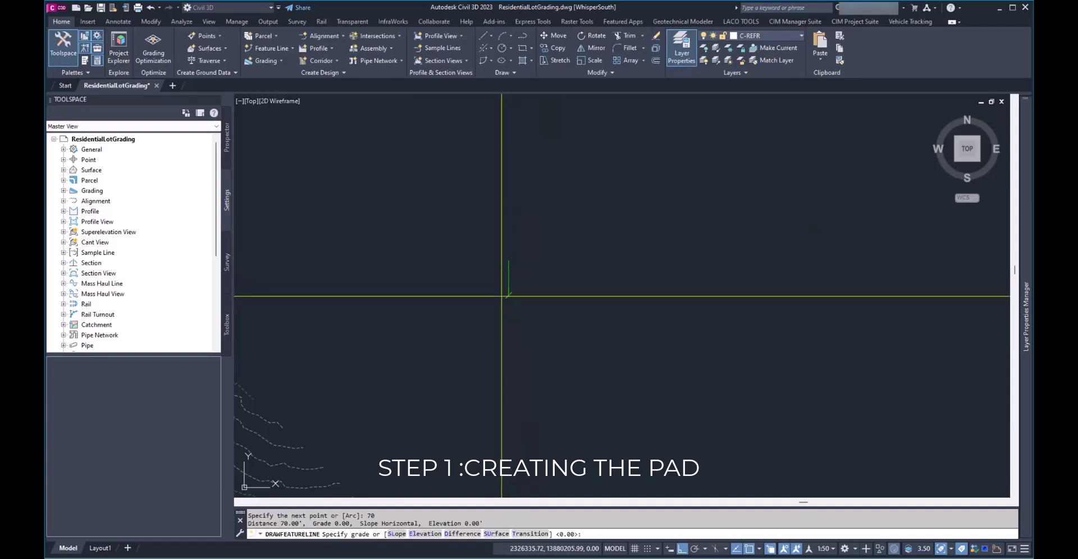
key(Return)
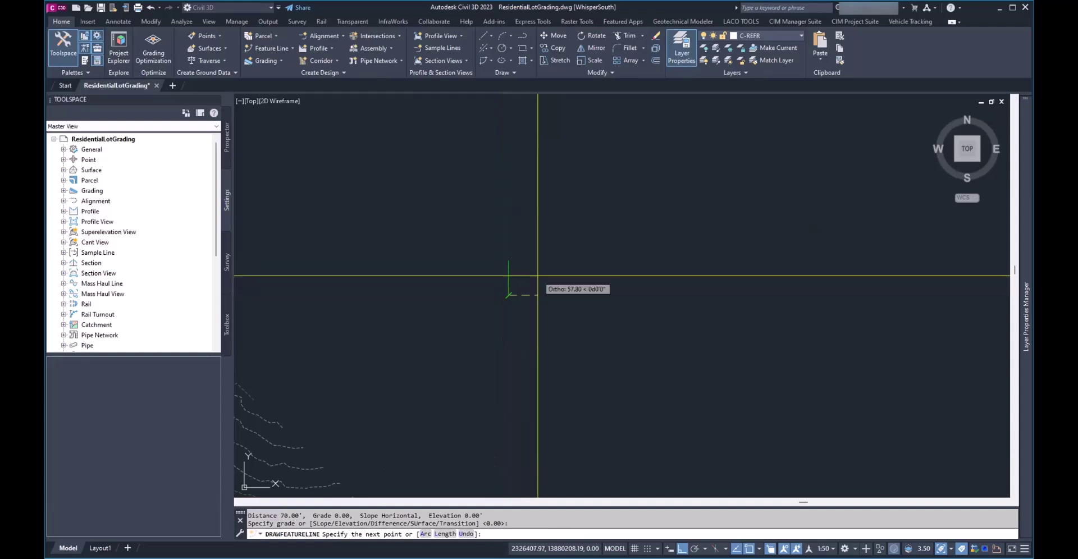
Continue the pad feature line 40' east and 70' north at grade 0, and close it into a rectangle.
text(40)
key(Return)
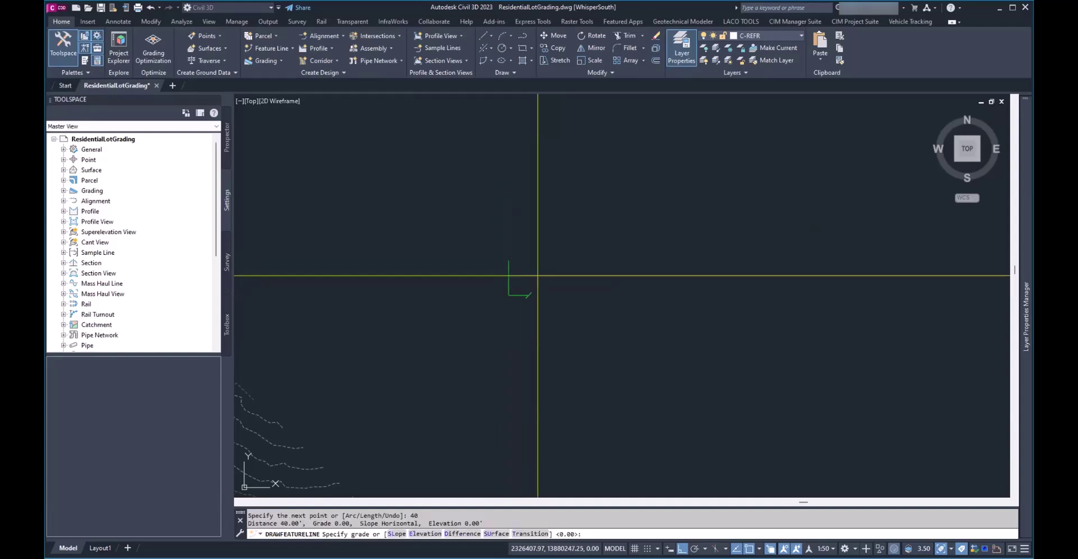
key(Return)
text(70)
key(Return)
key(Return)
text(cl)
key(Return)
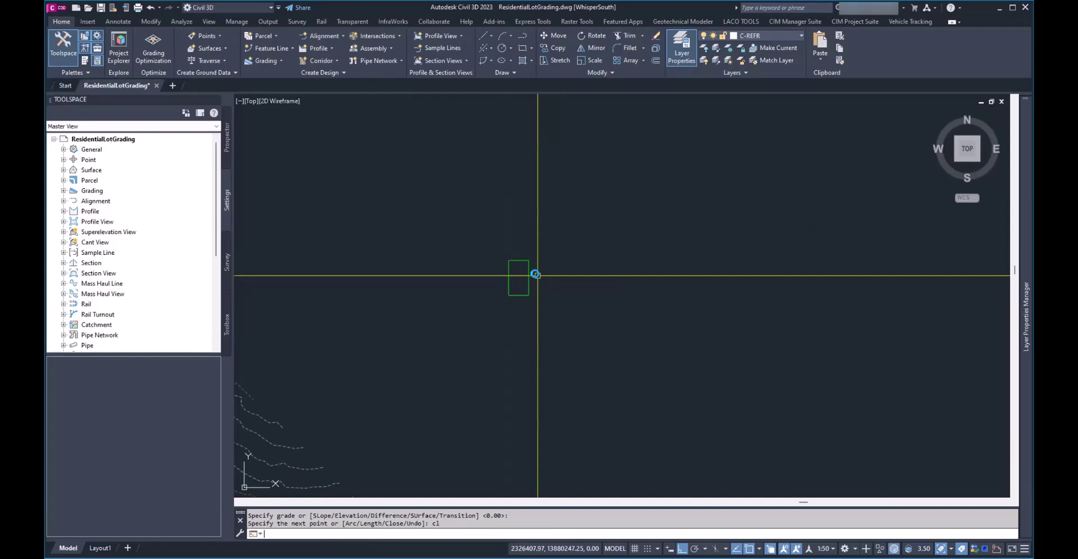
Return to the highlighted corridors, create a Template Insertion grading family in Auto Grader, and close the tool.
scroll(517, 278, up, 2)
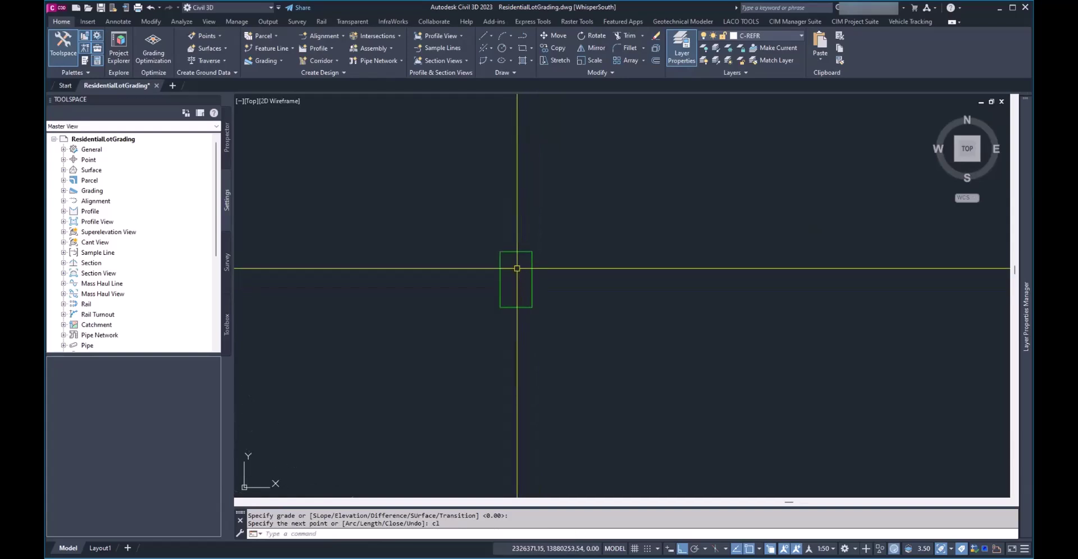
scroll(500, 281, down, 4)
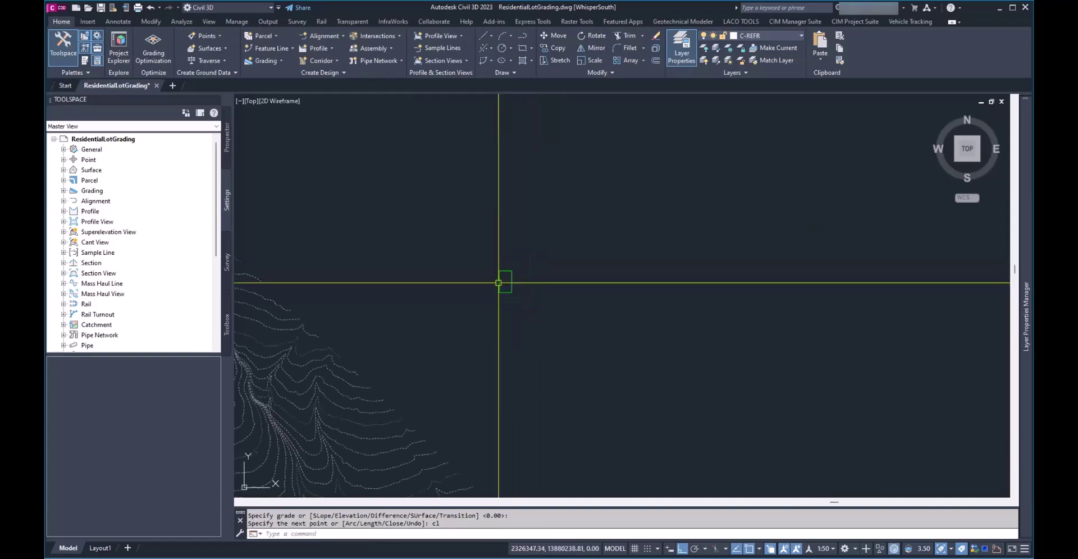
scroll(498, 282, down, 3)
middle_drag(499, 282, 488, 323)
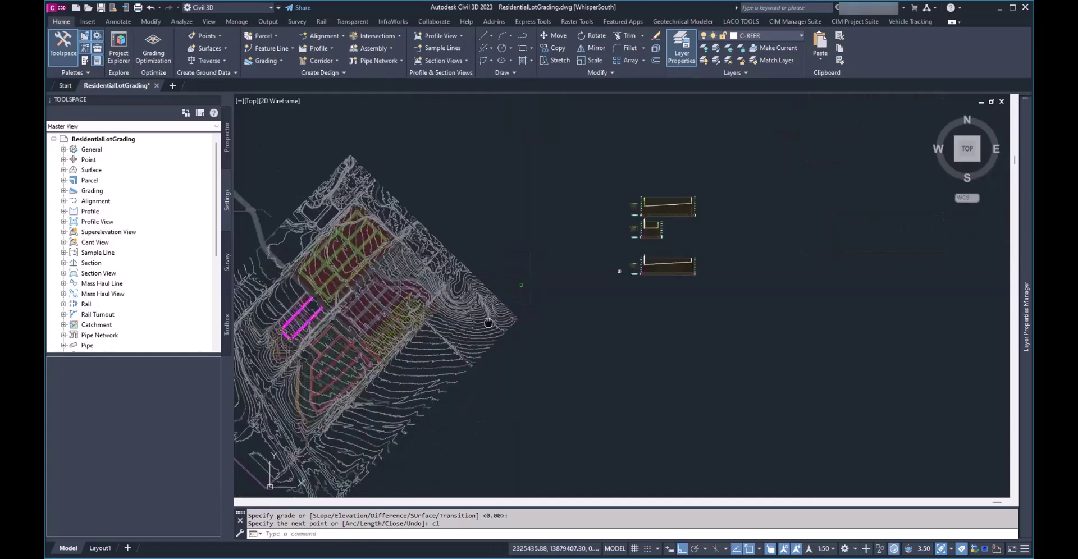
scroll(295, 320, up, 2)
scroll(295, 321, up, 3)
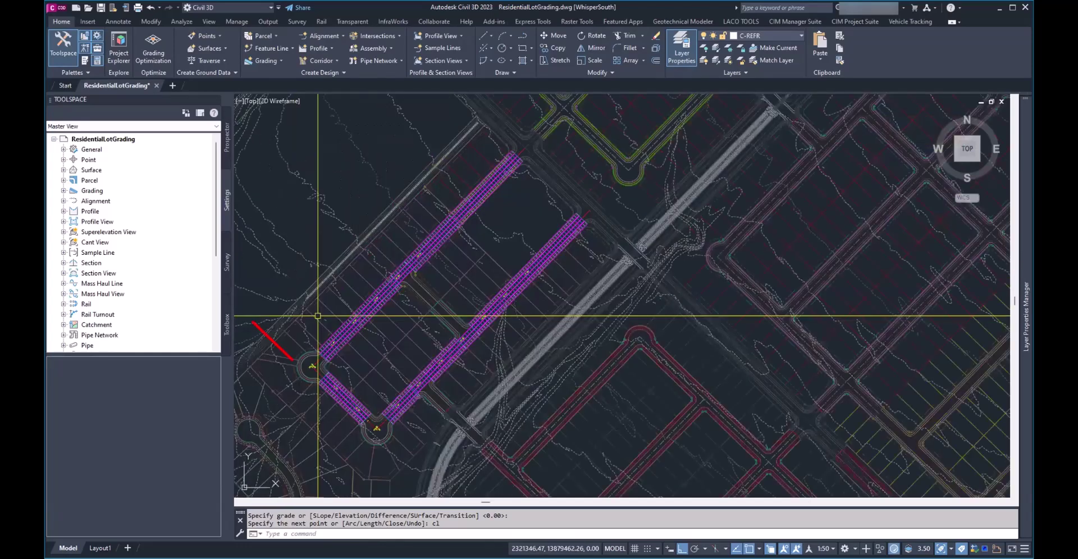
click(848, 23)
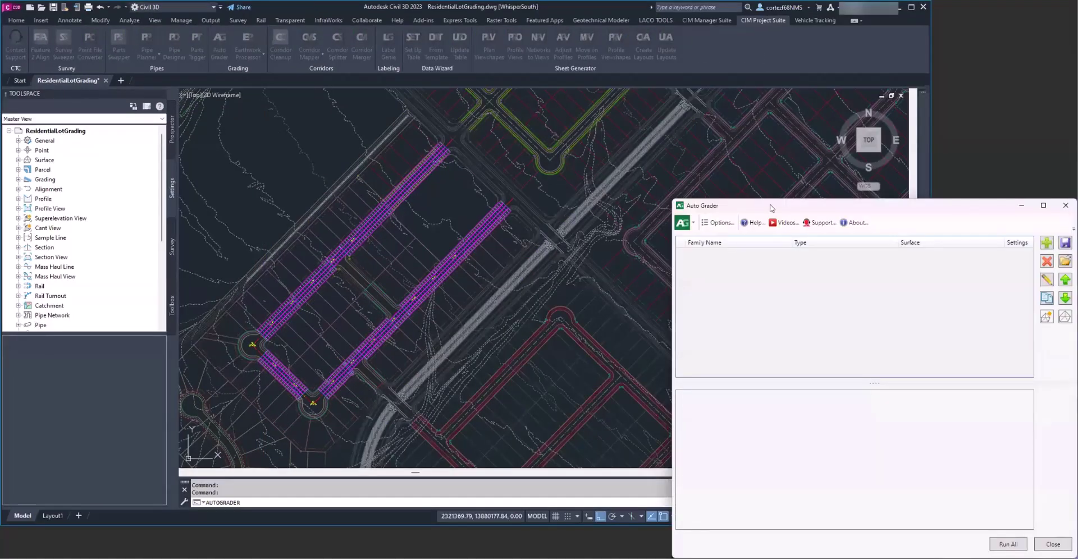
drag(771, 208, 431, 121)
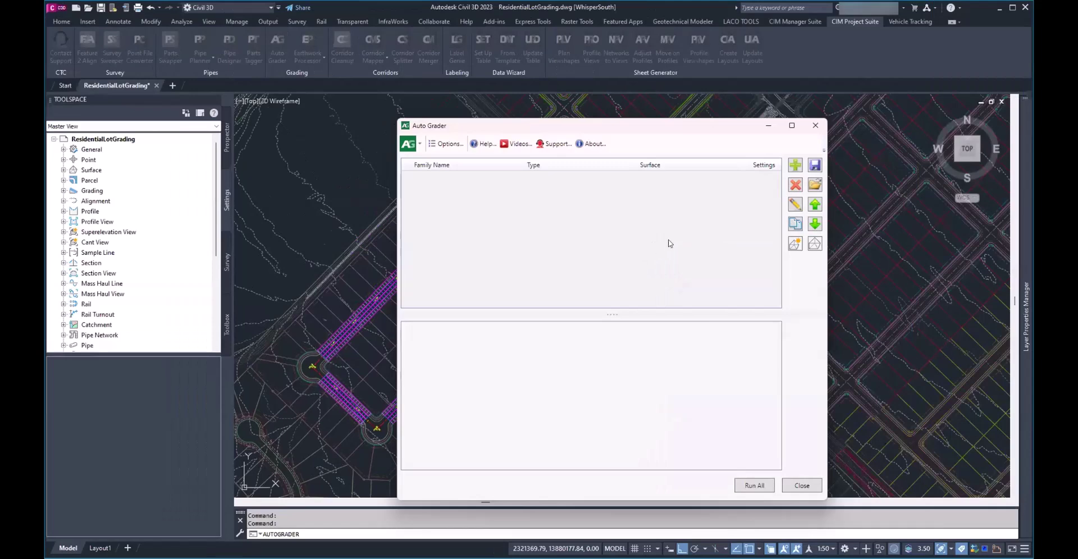
click(794, 165)
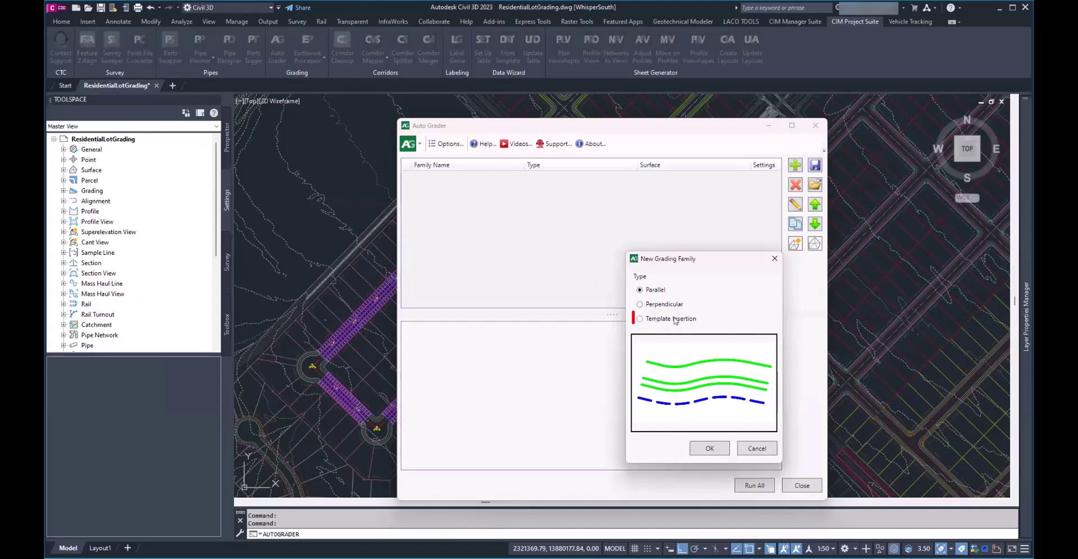
click(641, 320)
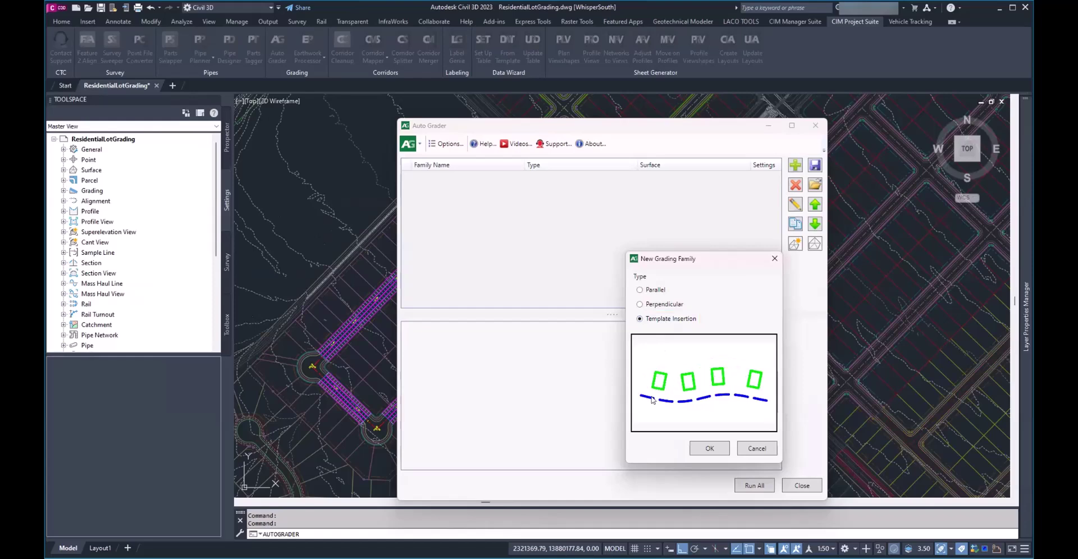
click(709, 449)
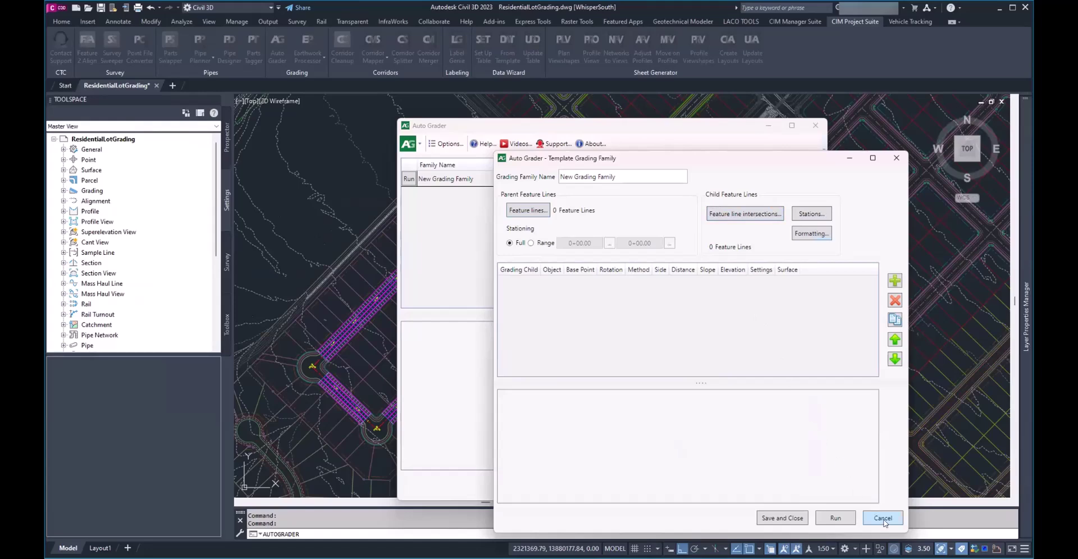
click(815, 129)
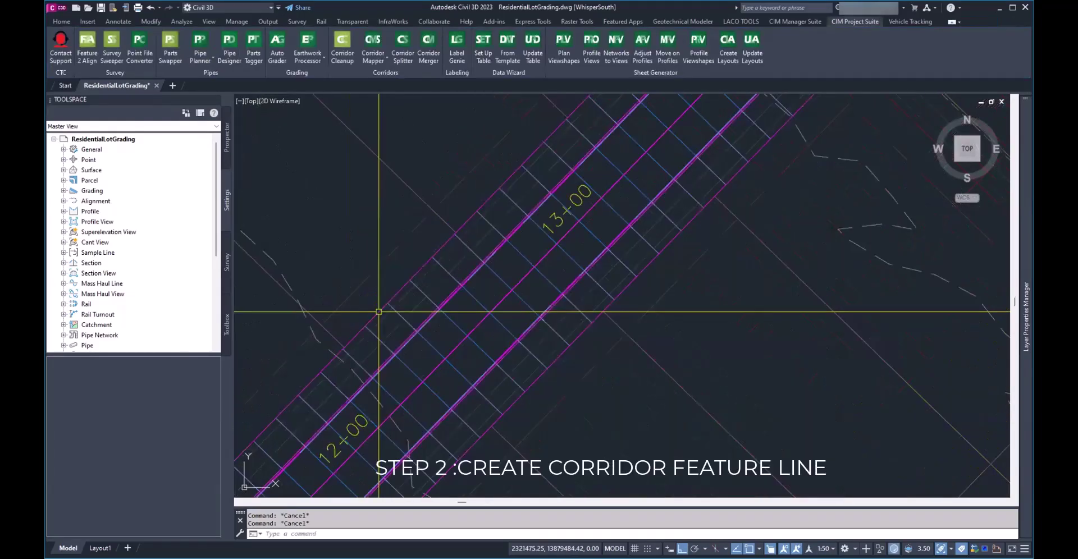
Select the street corridor's outer left feature line between stations 12+00 and 13+00 for extraction with Feature Lines from Corridor.
click(397, 308)
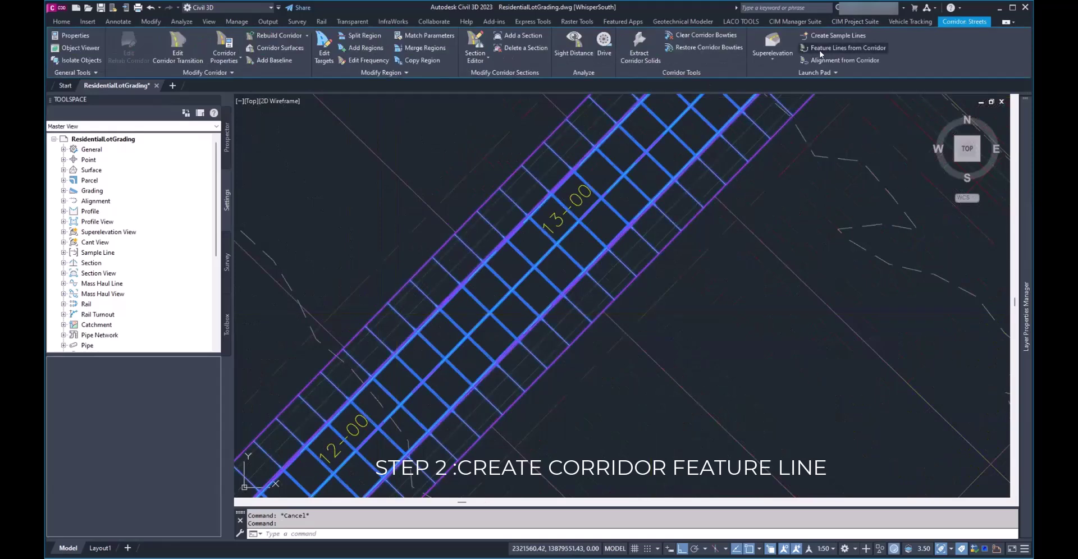
click(849, 48)
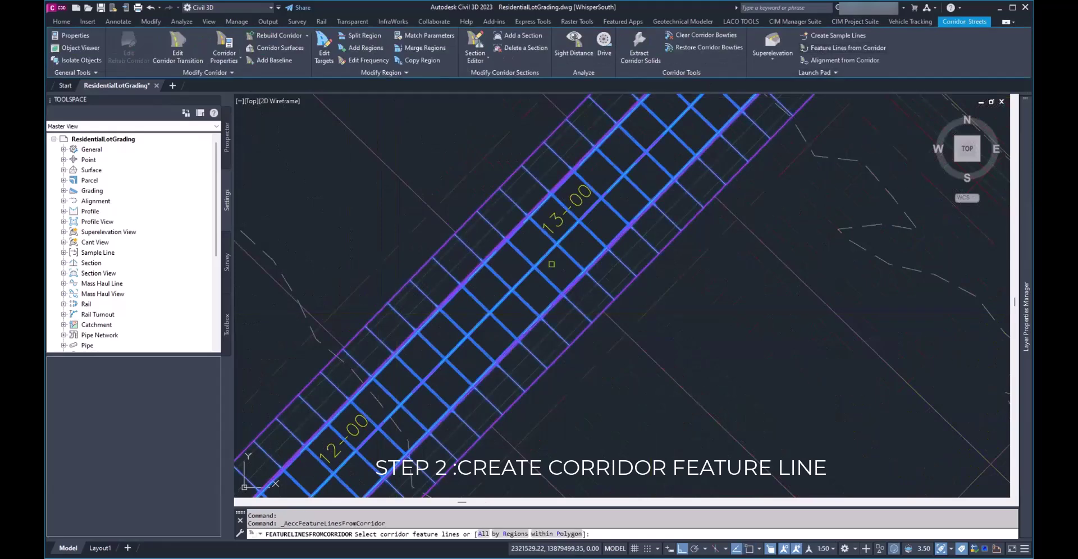
click(445, 309)
key(Return)
Extract the corridor feature line with automatic naming enabled, the dynamic corridor link on, and the LACO_Corridor_Dynamic style.
click(613, 189)
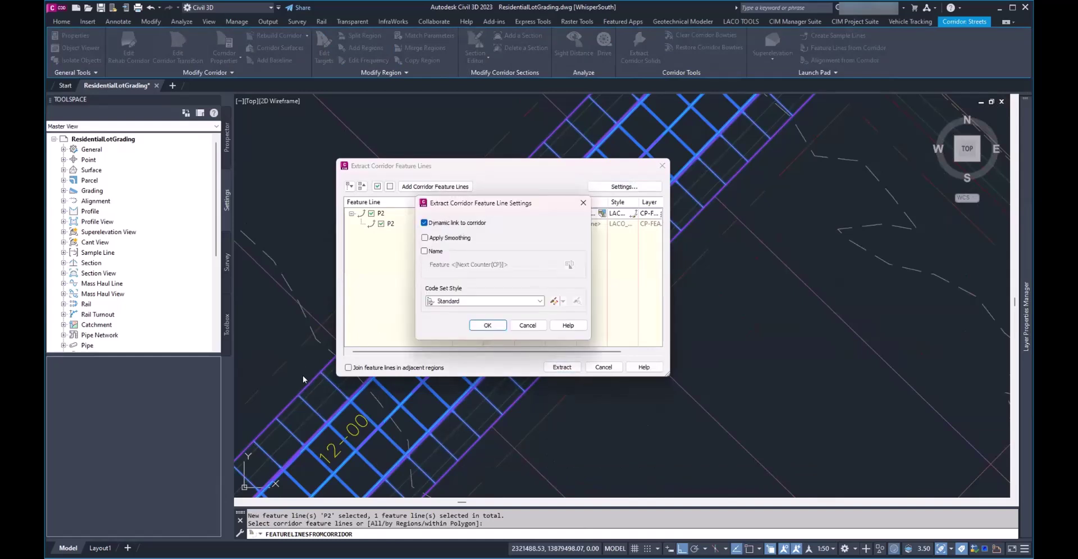
click(425, 252)
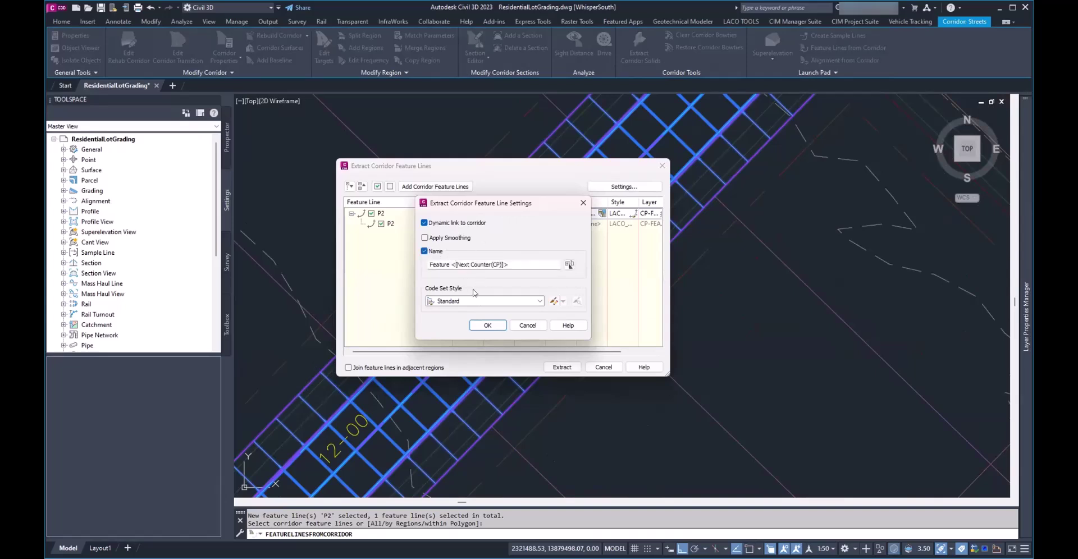
click(487, 326)
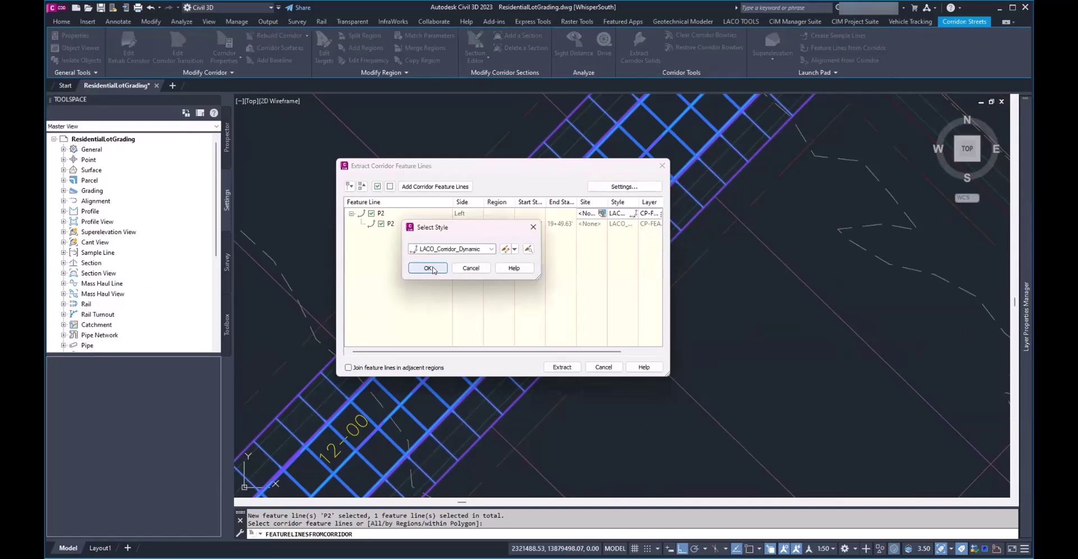
click(428, 267)
click(562, 367)
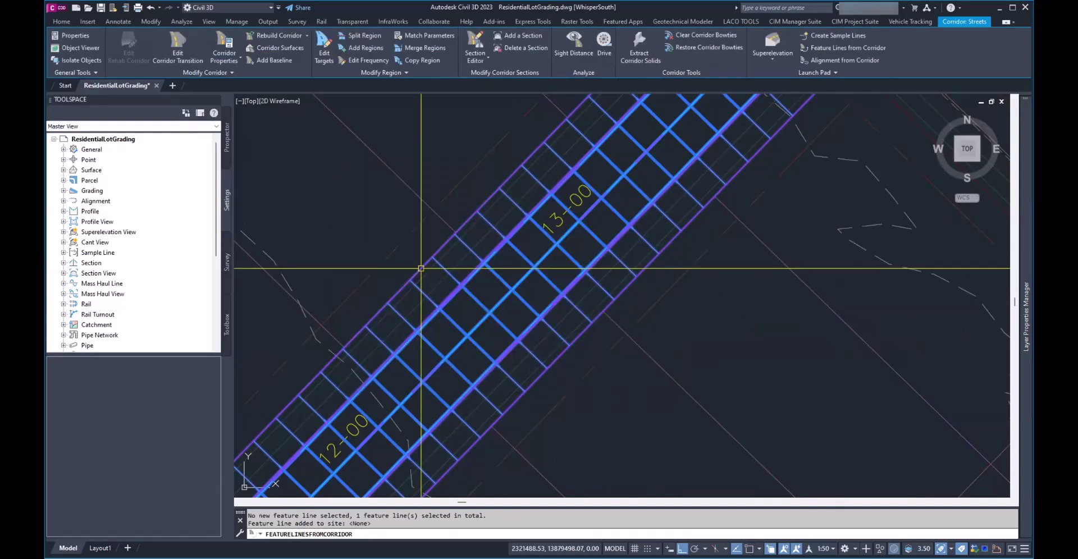
key(Escape)
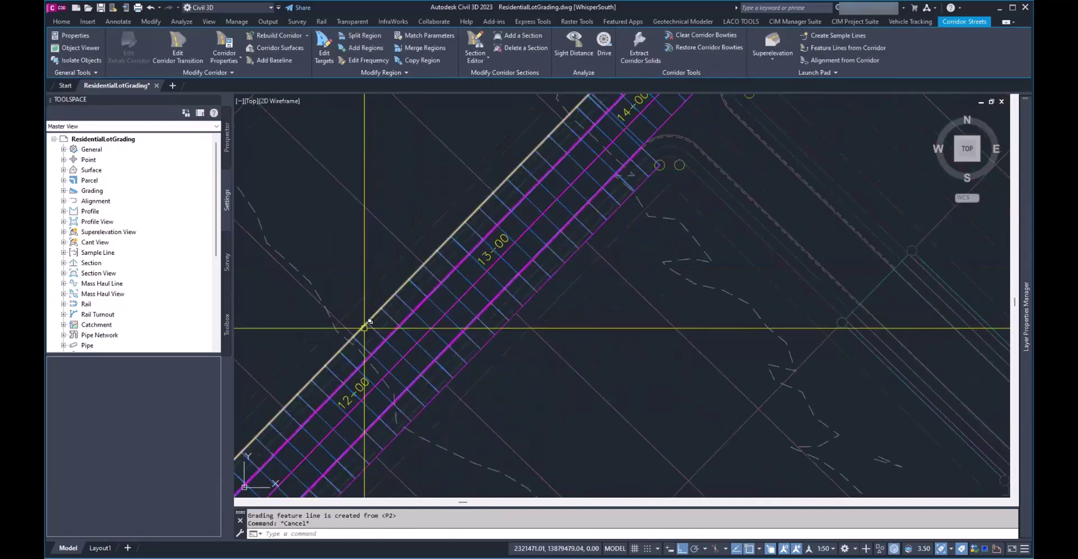
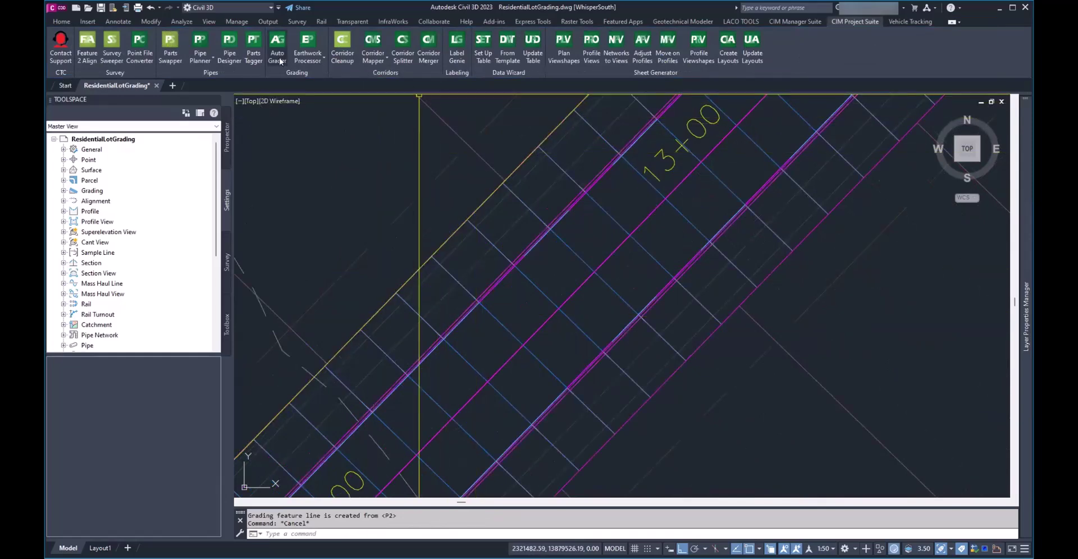
Reopen Auto Grader and rename the Template Insertion grading family to "pad grading left".
click(278, 53)
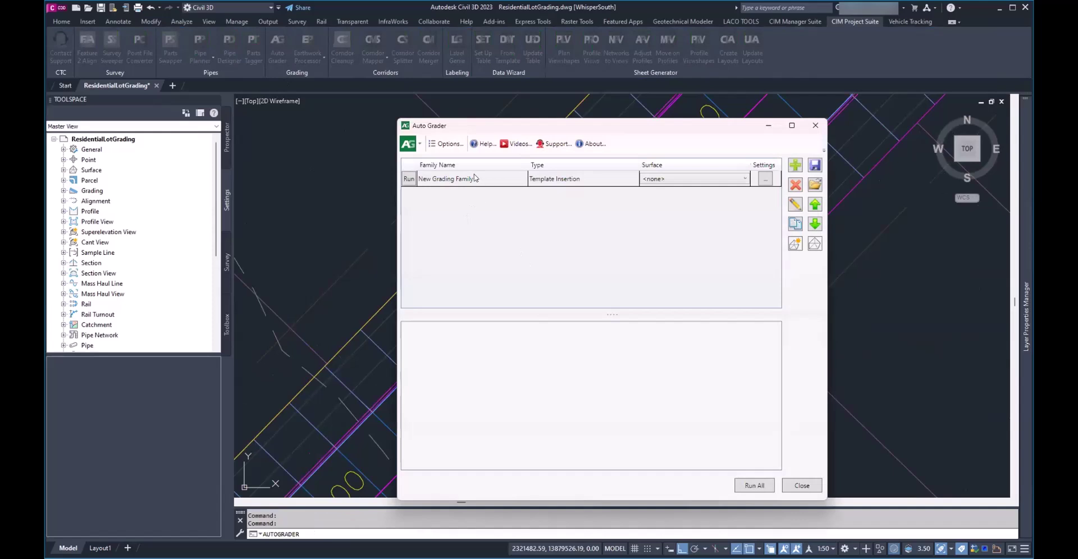
click(474, 178)
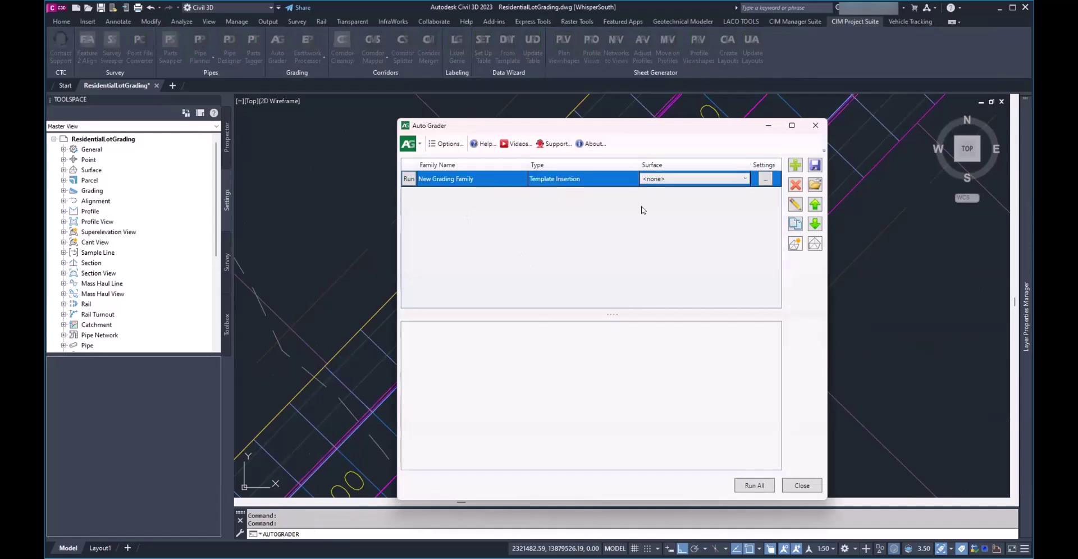
click(796, 205)
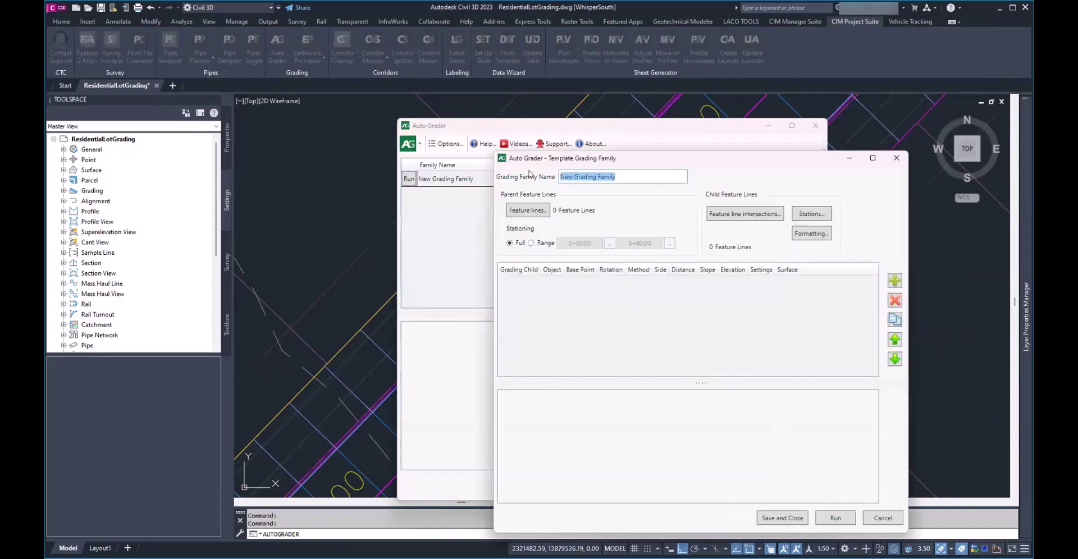
text(pad g)
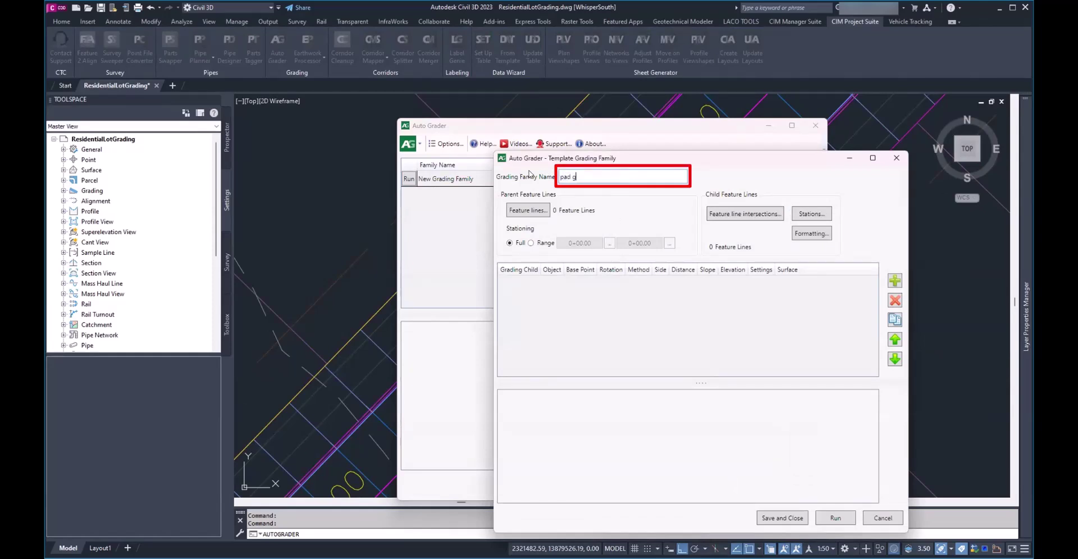
text(rading left)
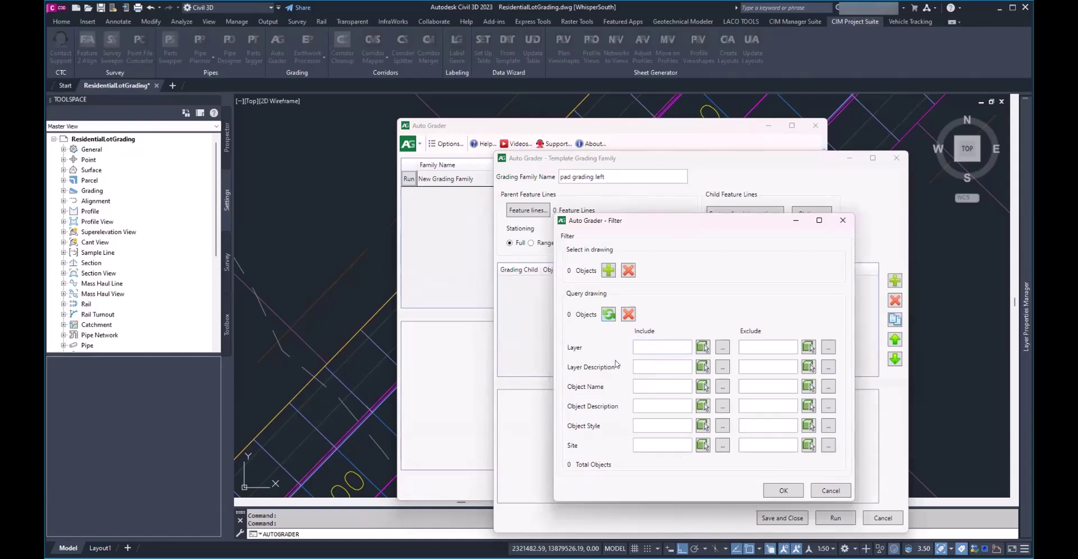
Assign the extracted left corridor feature line as the family's parent feature line.
click(605, 270)
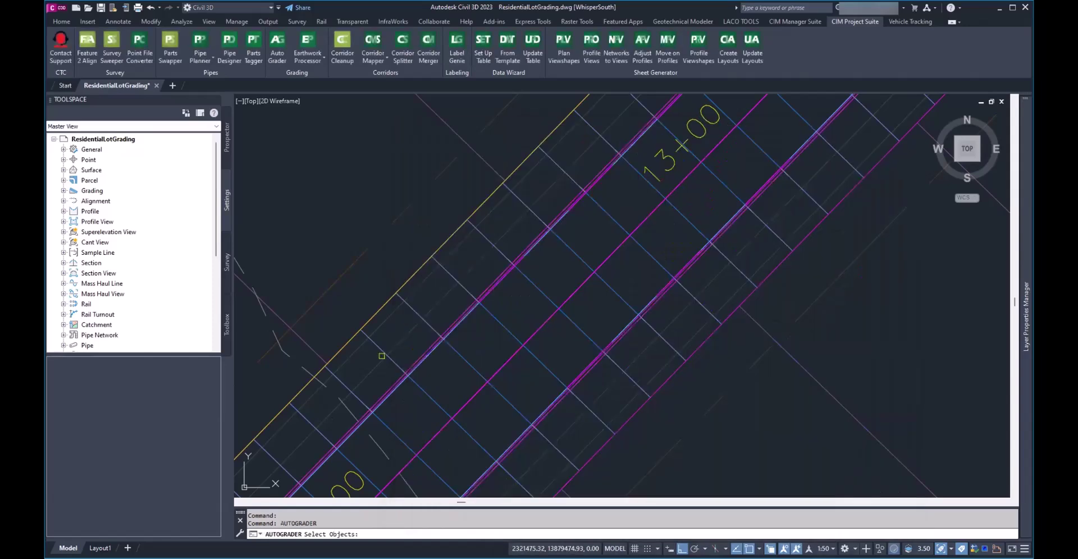
click(384, 305)
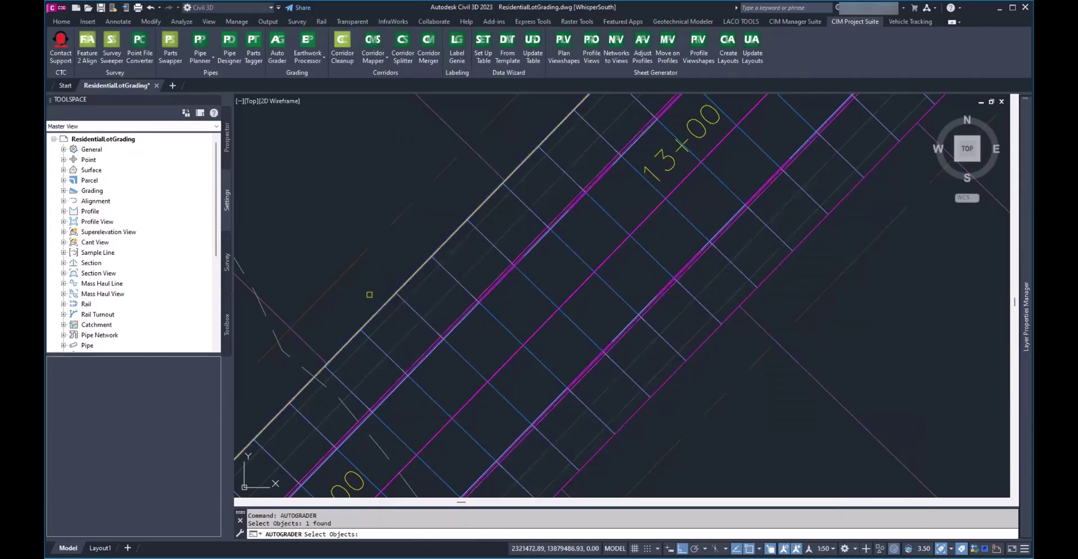
key(Return)
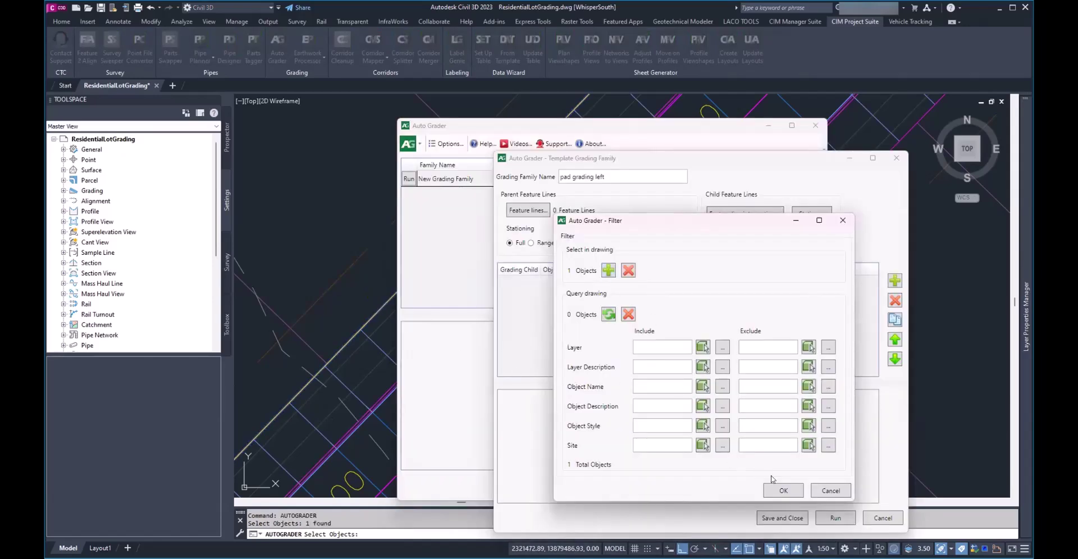
click(783, 490)
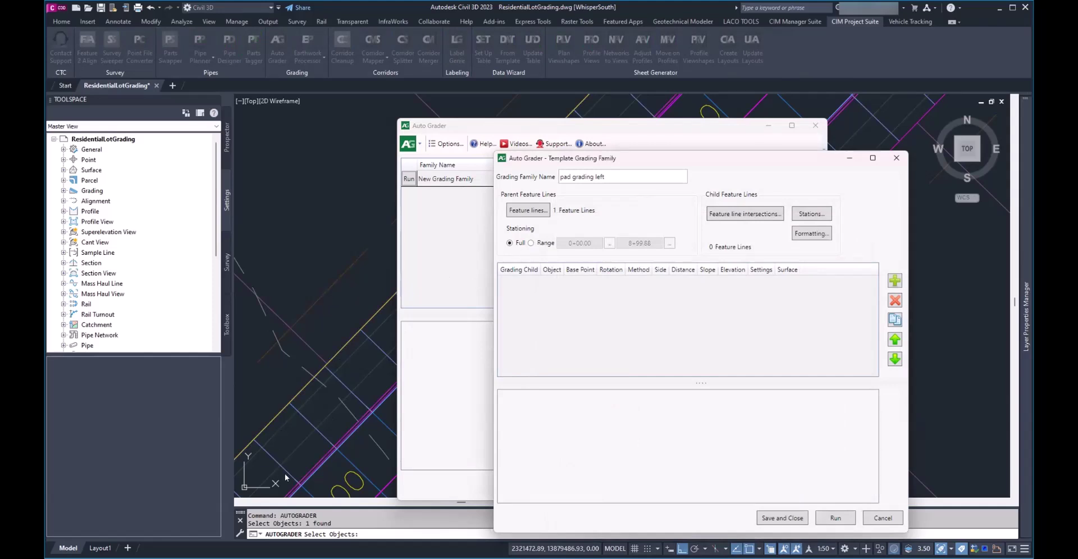
Pick the starting station for the child feature lines in the drawing, at the left-side lot near station 11+00.
drag(282, 360, 362, 273)
click(813, 214)
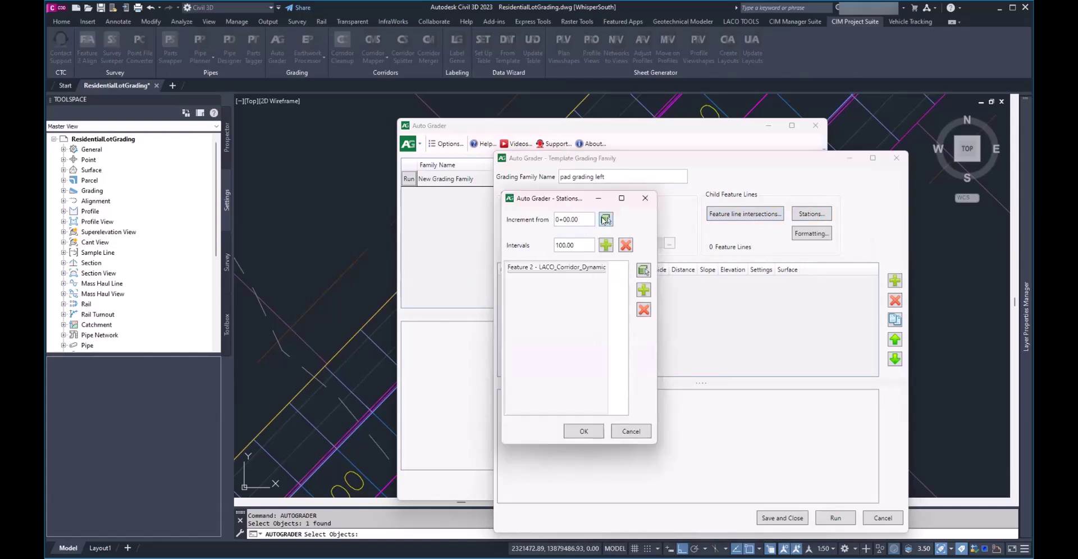
click(605, 219)
scroll(392, 360, down, 4)
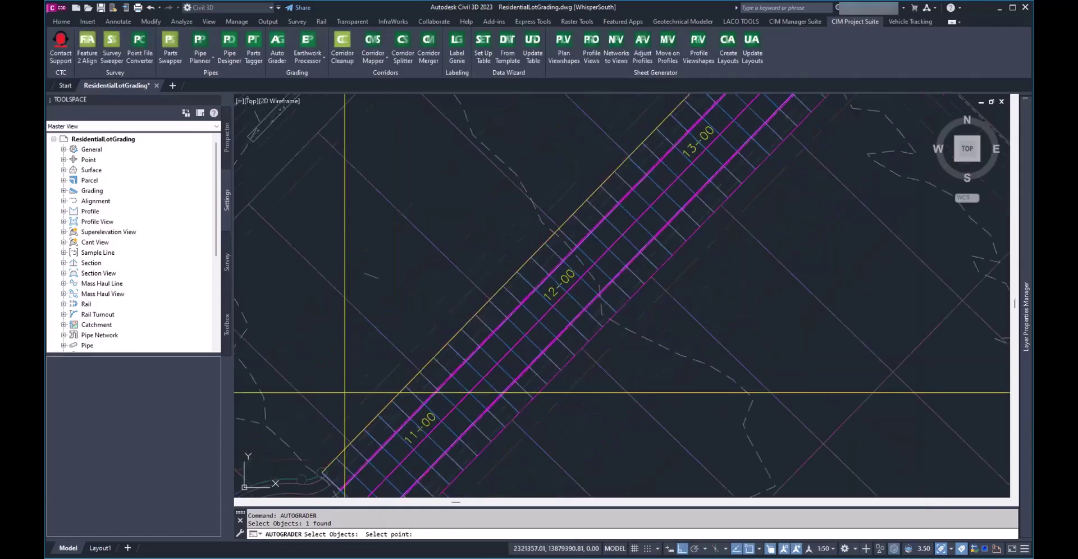
scroll(351, 397, up, 1)
scroll(421, 348, up, 3)
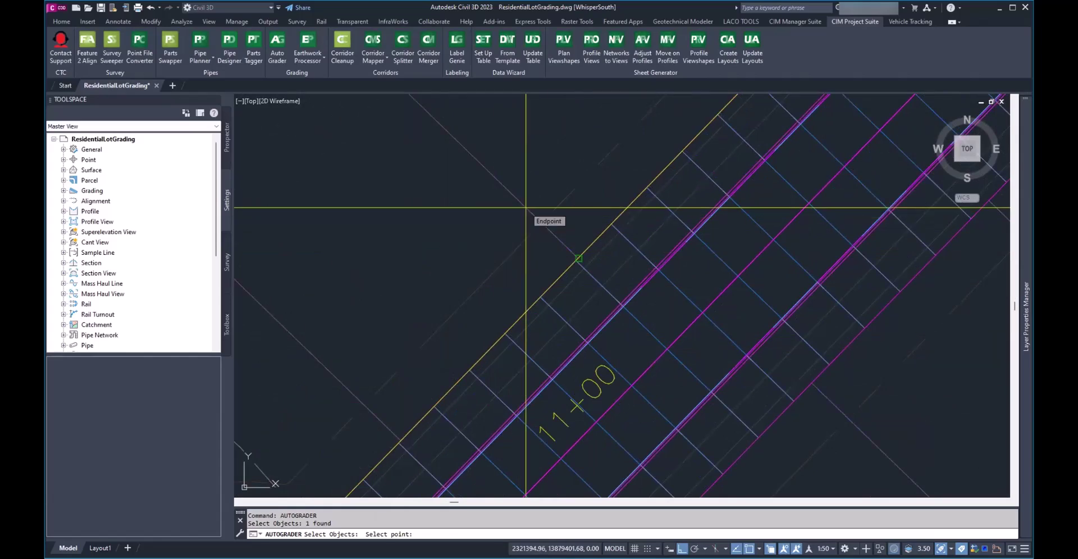
mouse_move(551, 171)
mouse_down()
mouse_move(473, 257)
mouse_move(494, 252)
mouse_move(464, 264)
mouse_move(480, 218)
mouse_up()
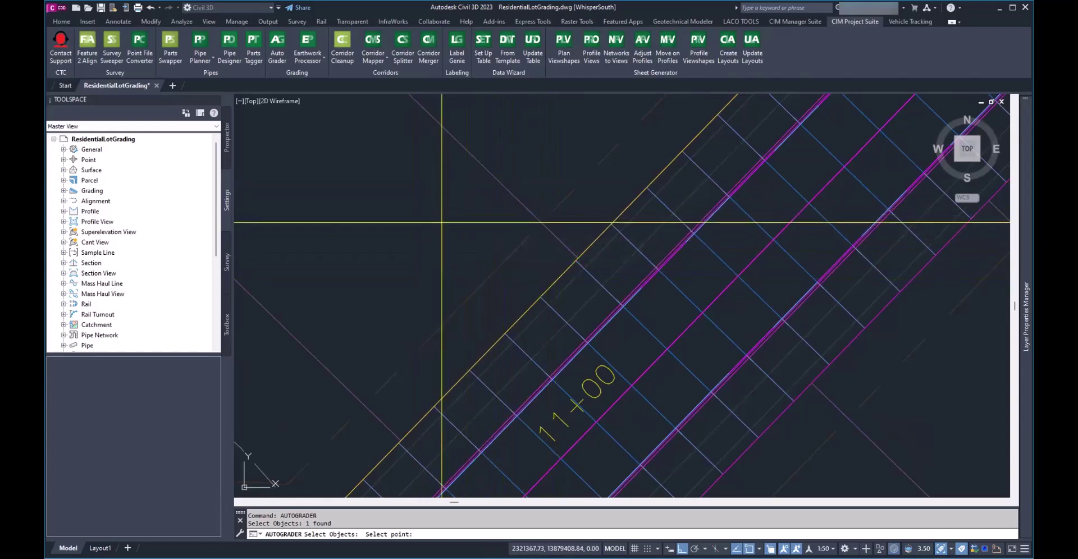
click(517, 201)
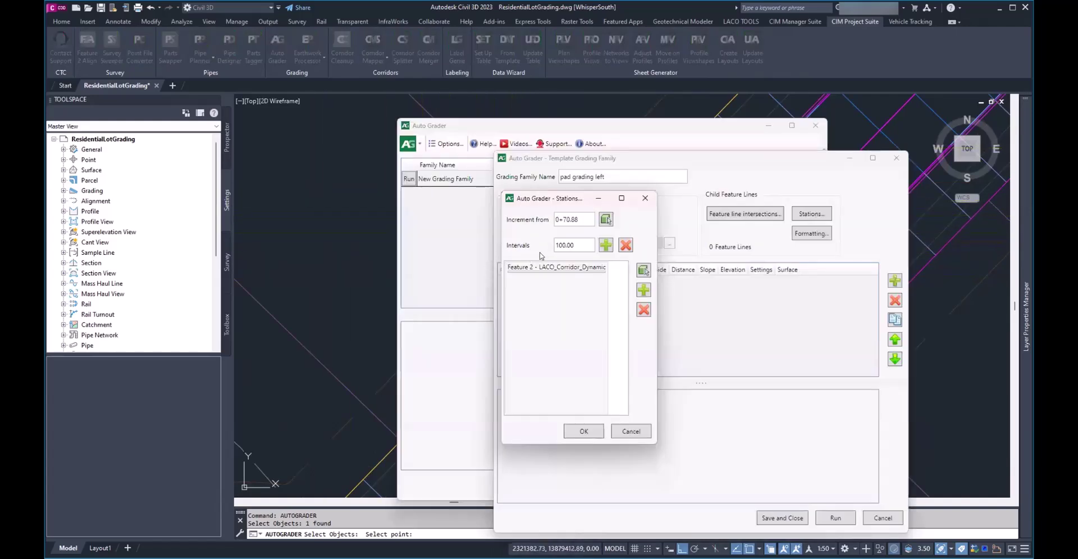
Set the station increments to start from 0+65.88 with an interval of 50.
click(567, 219)
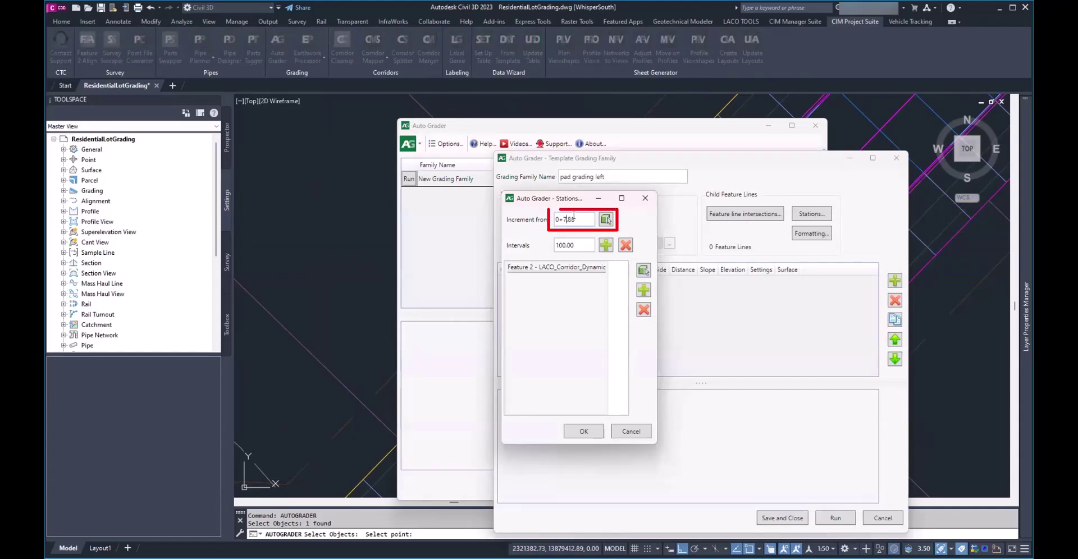
key(BackSpace)
text(65)
drag(574, 246, 554, 246)
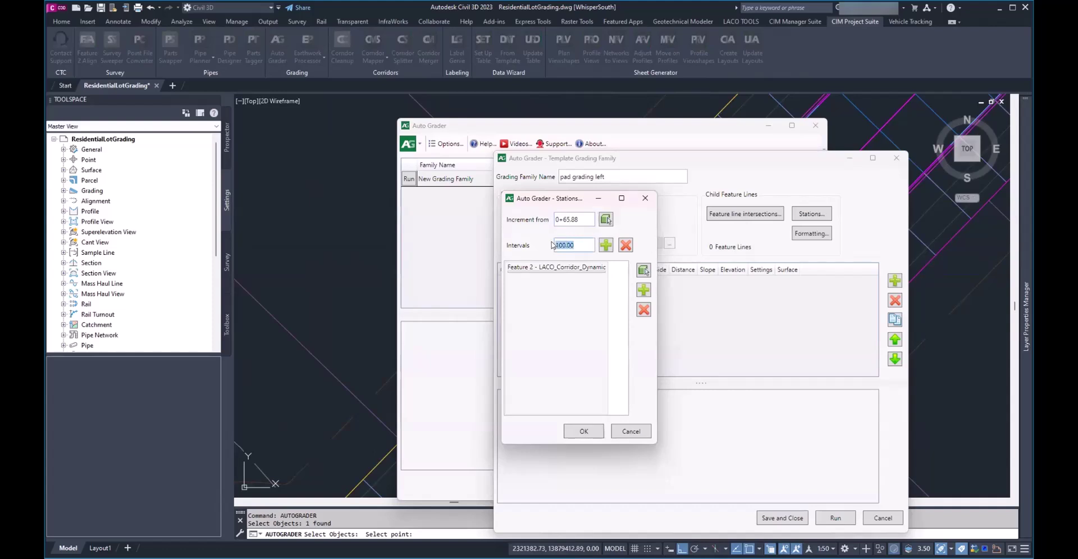
text(50)
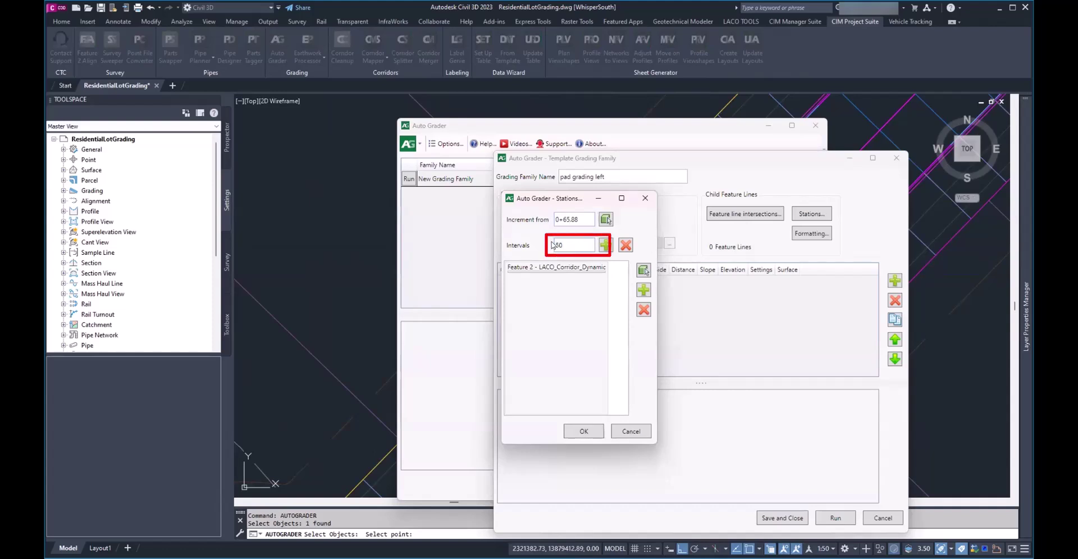
Generate the stations at the 50 interval and remove station 0+16.00 from the list.
click(605, 245)
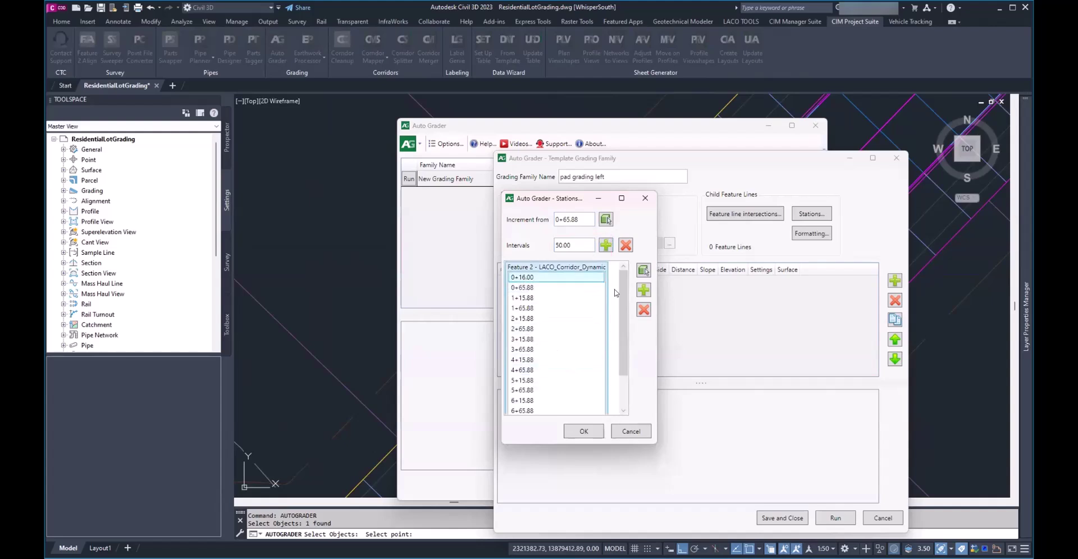
click(644, 310)
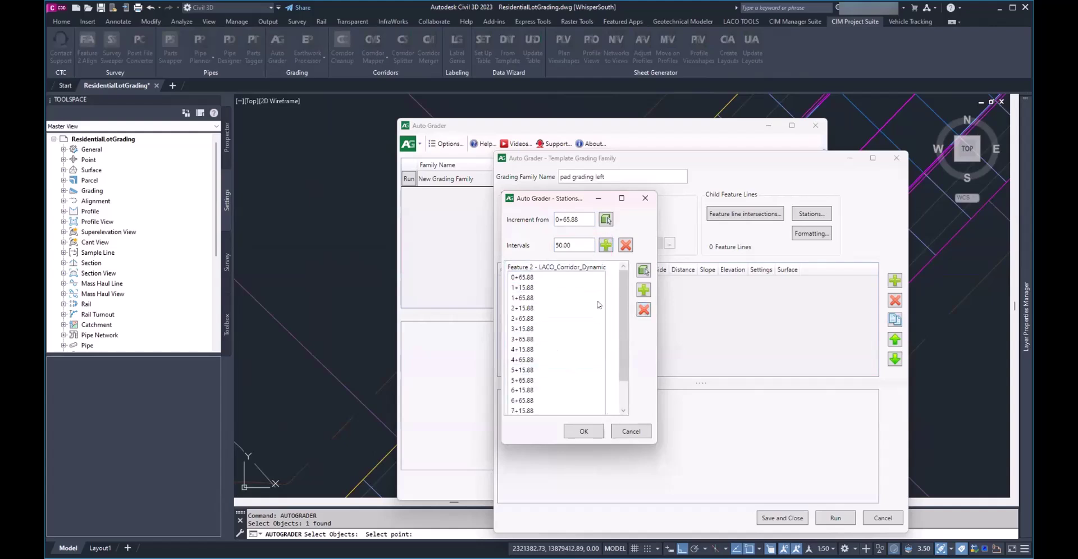
click(584, 432)
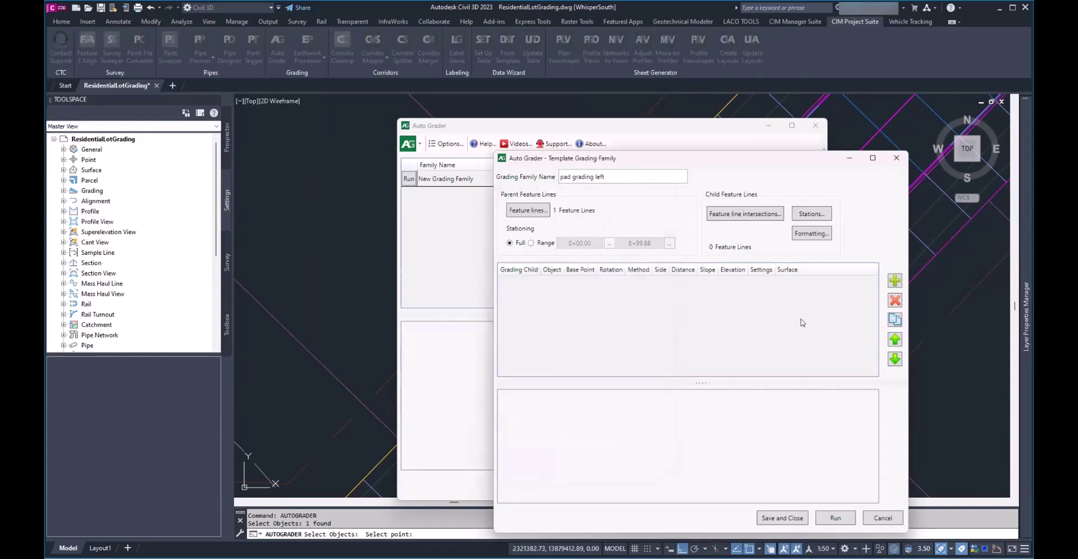
Add a grading child to the pad grading left family and name it "Pad".
click(895, 281)
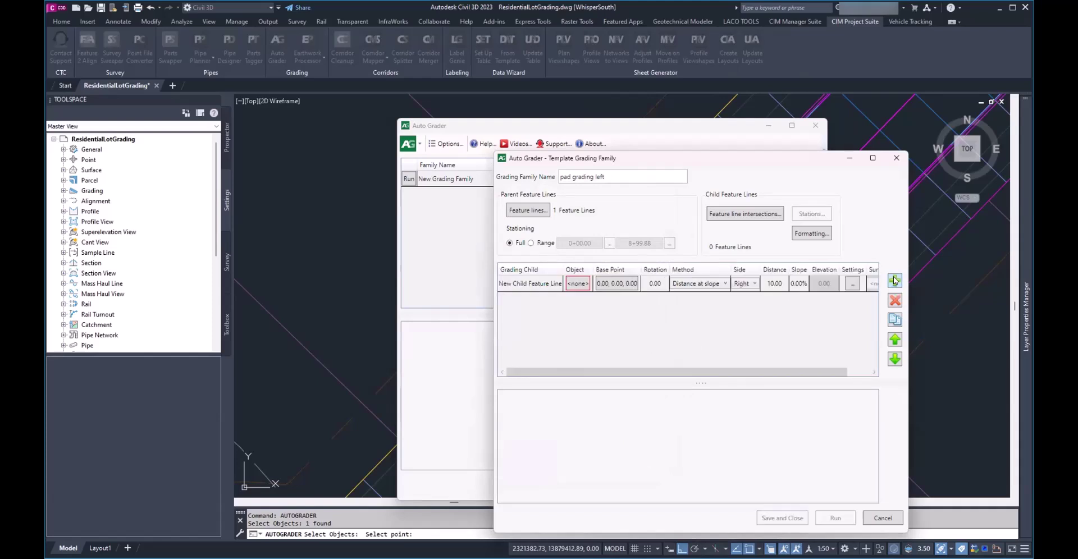
click(528, 283)
text(Pad)
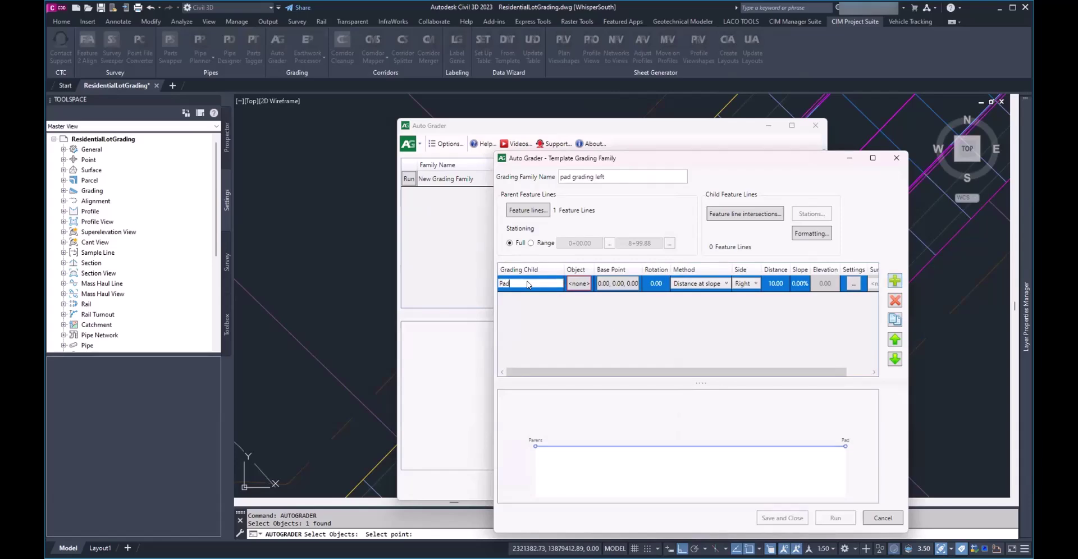
key(Return)
Assign the rectangular pad feature line, drawn apart from the site, as the Pad child's object.
click(574, 284)
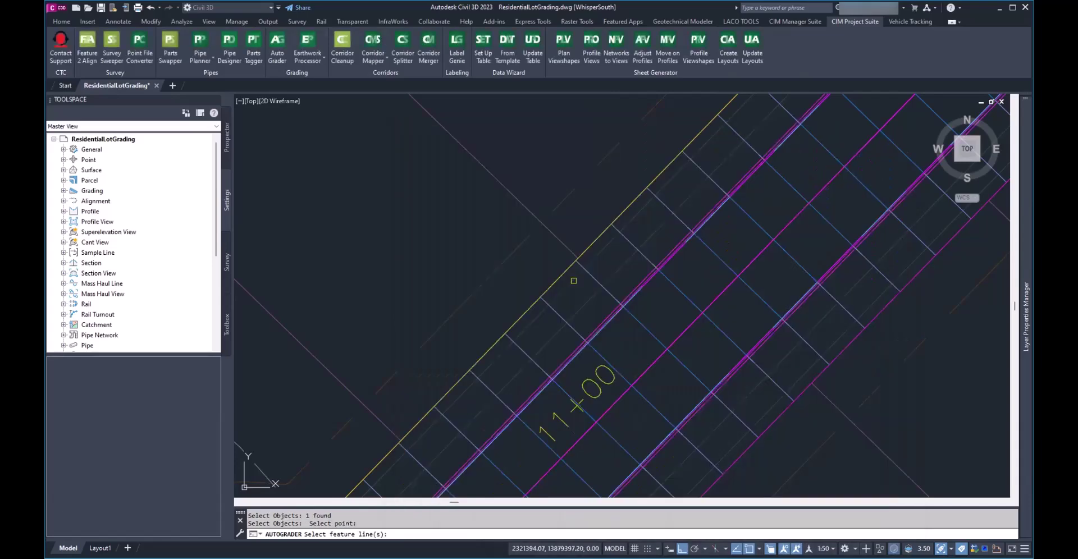
scroll(574, 281, down, 8)
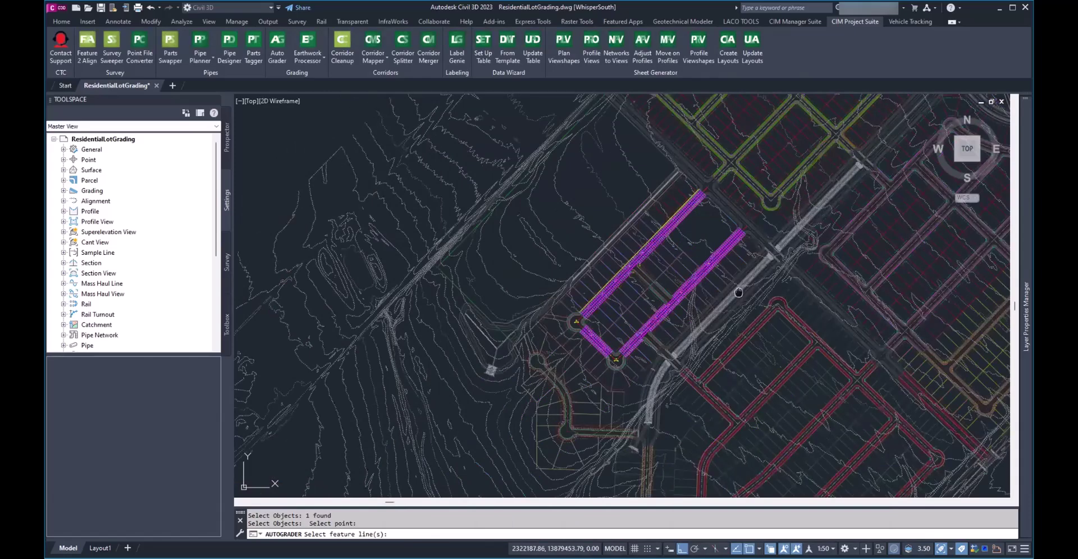
click(682, 299)
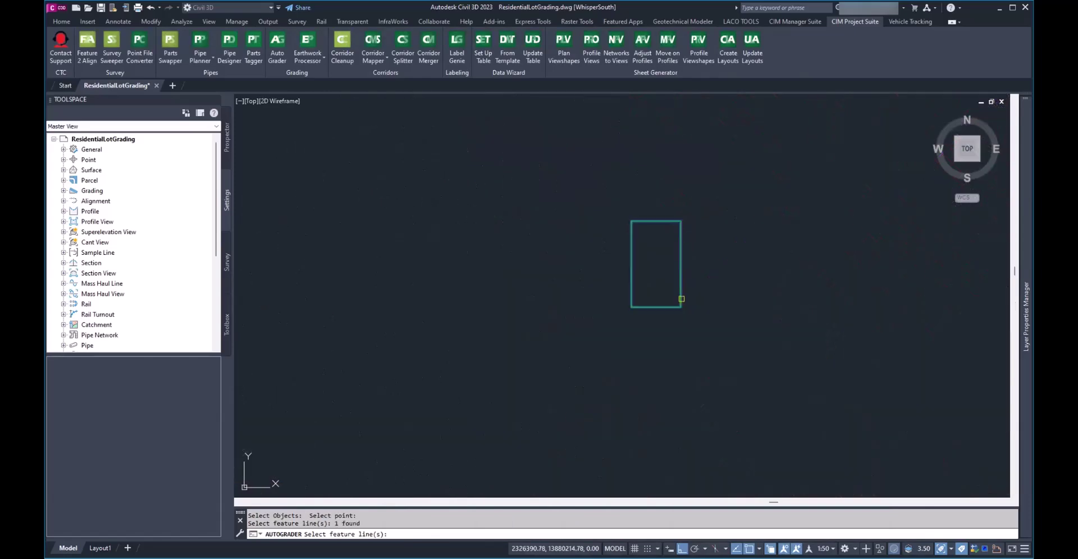
key(Return)
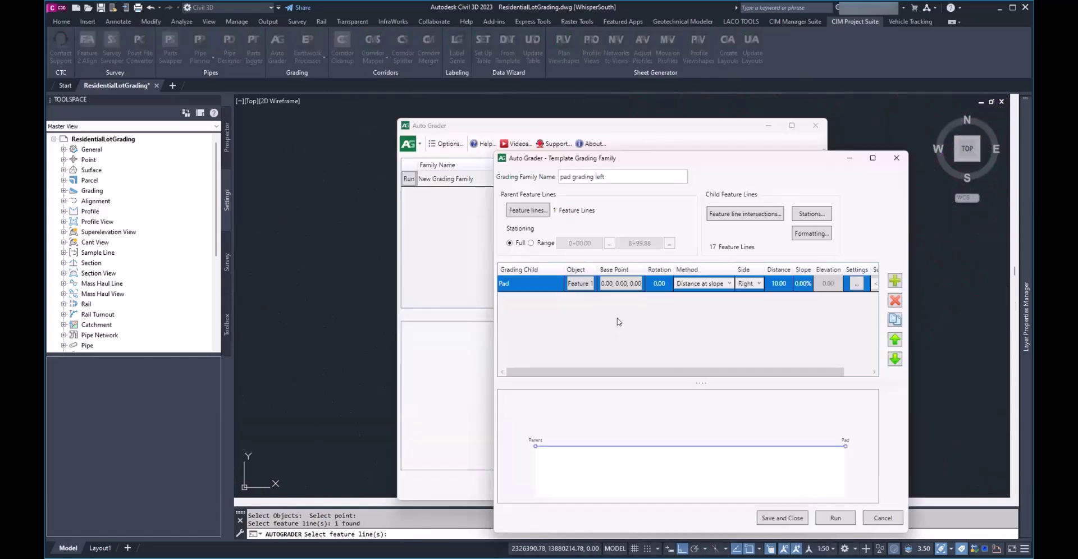
Set the Pad child's base point at the lower-right corner of the rectangular pad feature line.
click(625, 286)
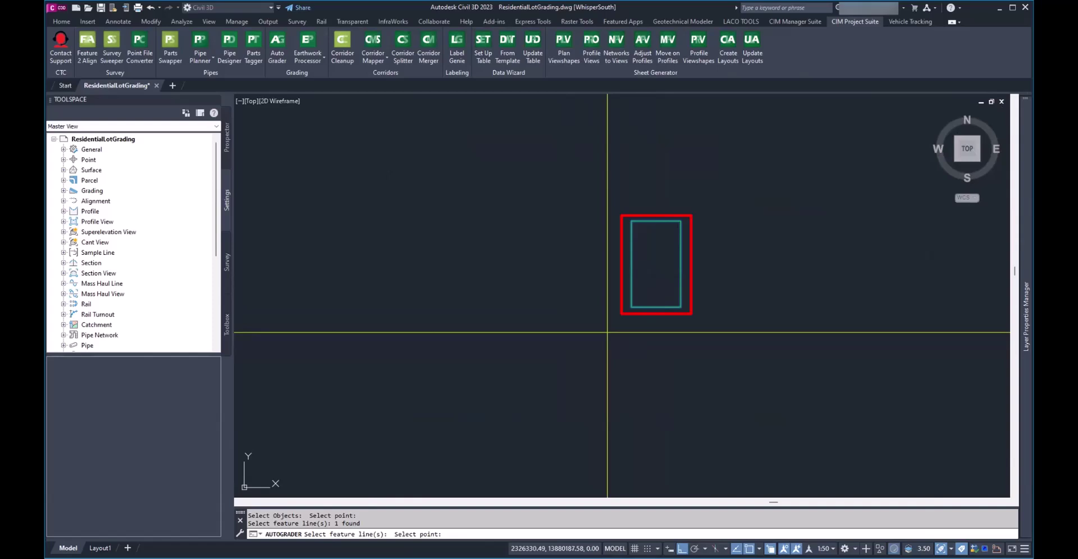
mouse_move(642, 334)
mouse_down()
mouse_move(677, 349)
mouse_move(670, 339)
mouse_move(694, 352)
mouse_move(656, 369)
mouse_up()
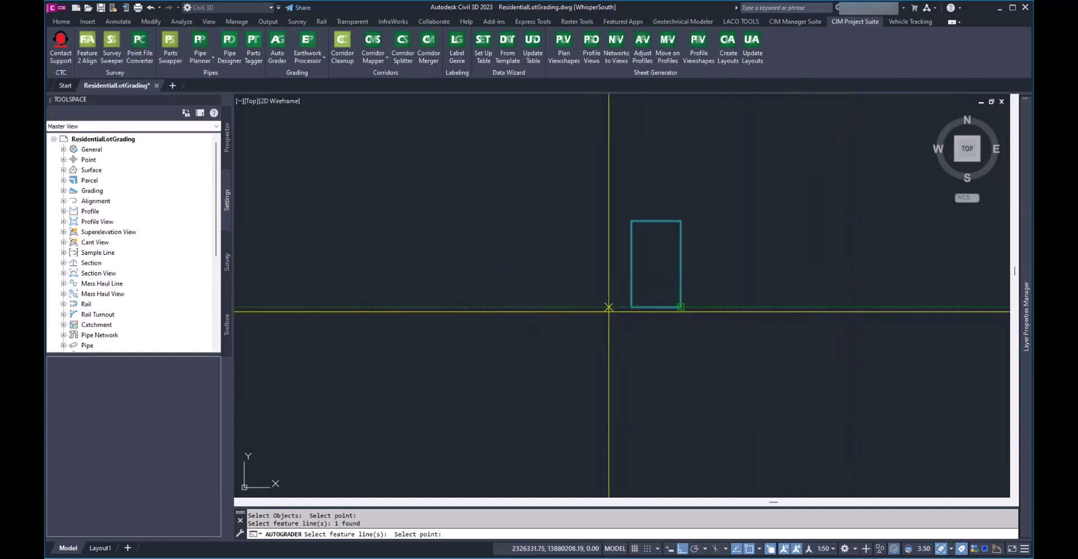
click(681, 307)
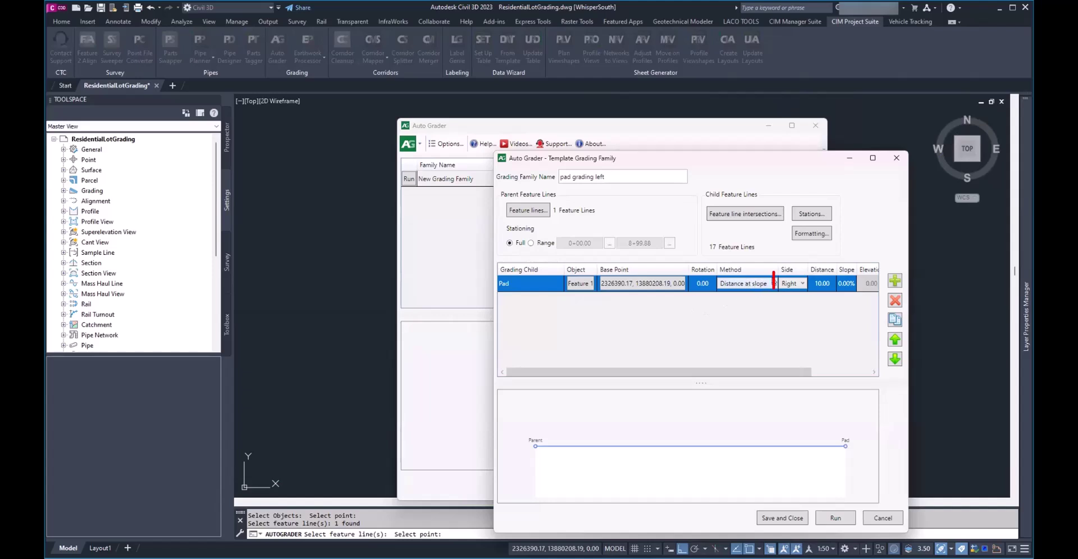
Place the Pad child on the left side of the parent with a distance of 25 and a slope of 2%.
click(791, 284)
click(789, 302)
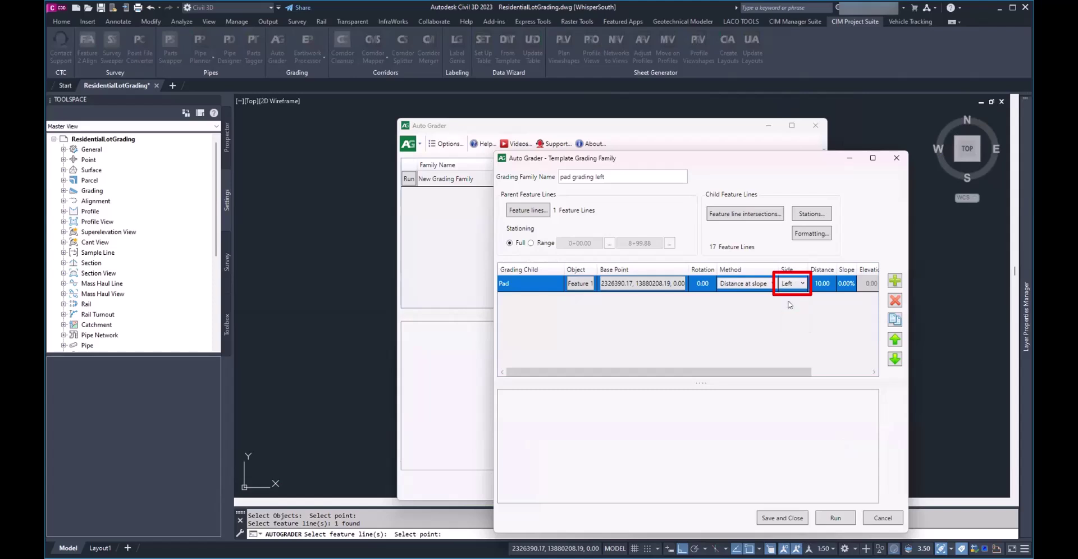
click(822, 284)
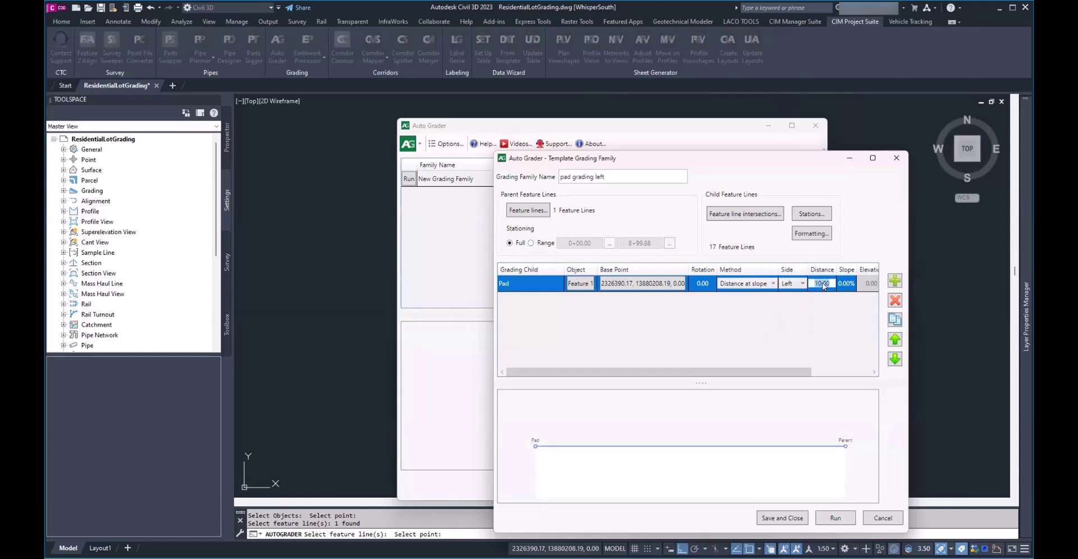
text(20)
key(Return)
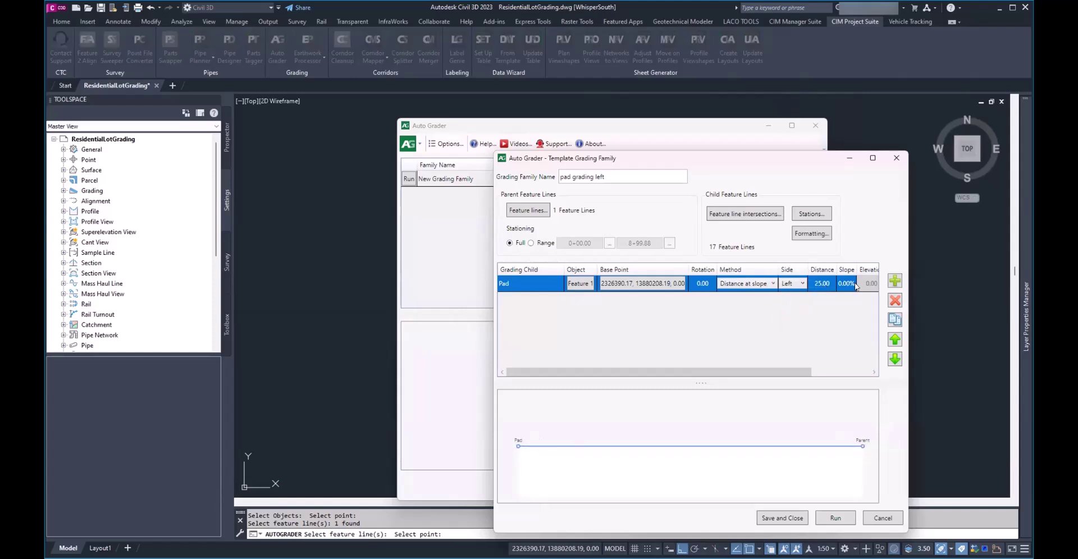
click(847, 283)
text(2)
key(Return)
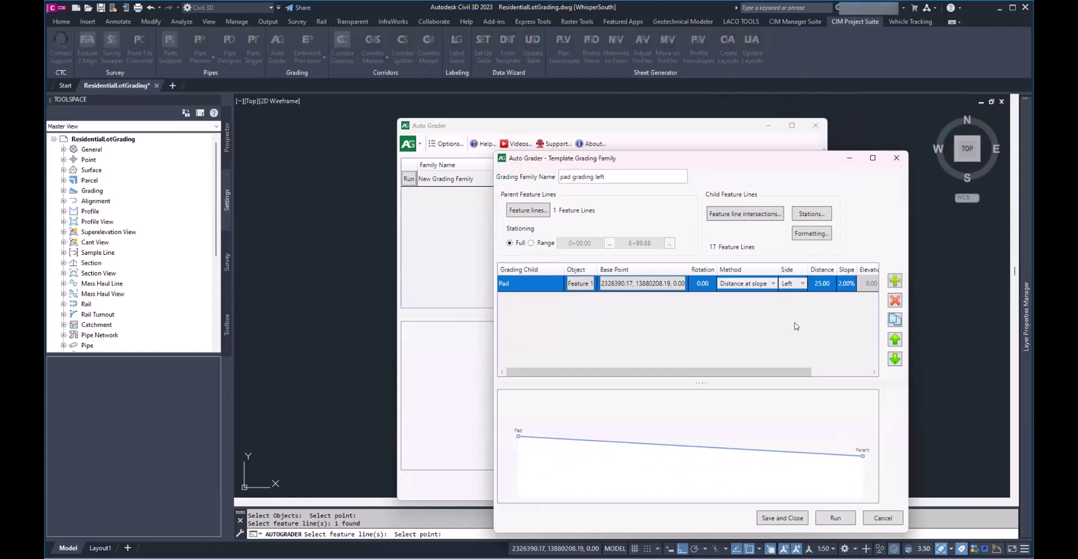